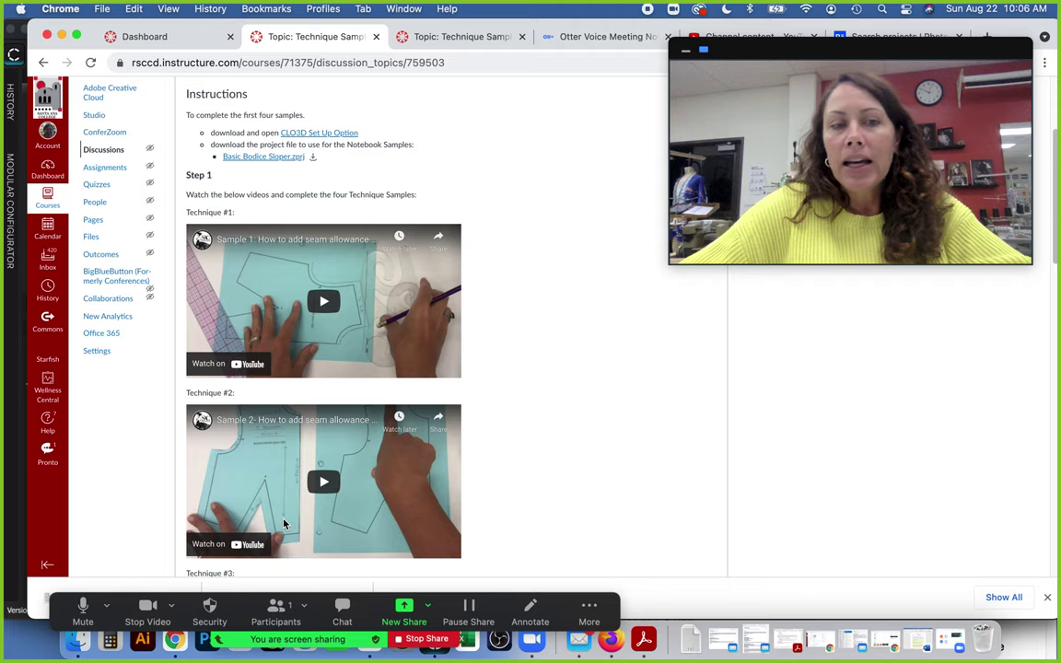
# - Scroll the Technique Samples discussion to the Instructions and the Basic Bodice Sloper.zprj download link
pyautogui.scroll(-1, 254, 518)
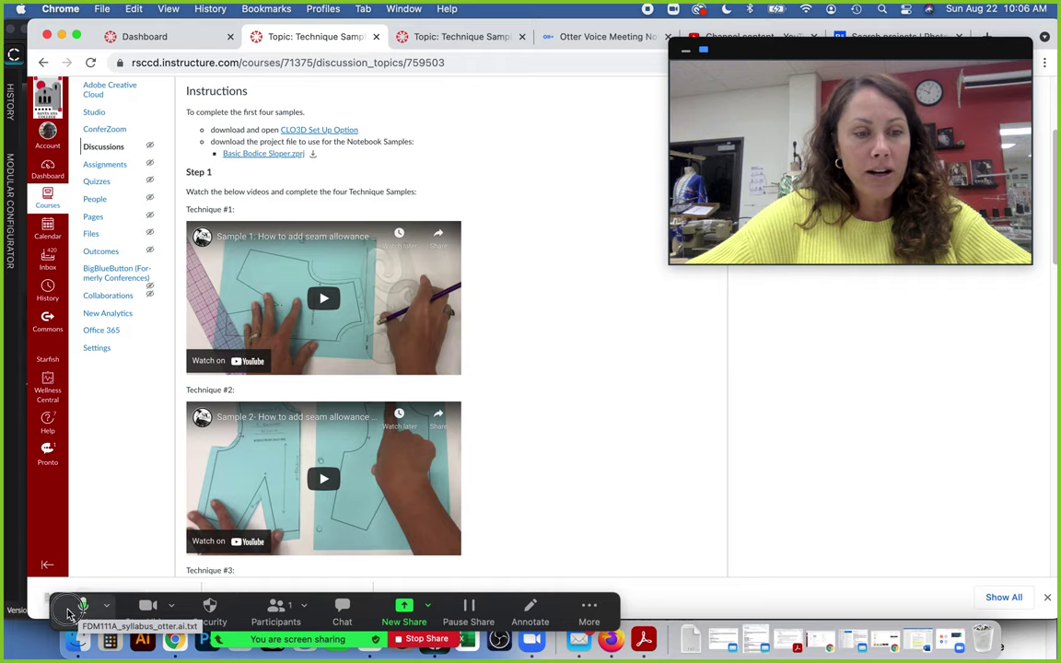
pyautogui.moveTo(69, 615); pyautogui.dragTo(54, 562)
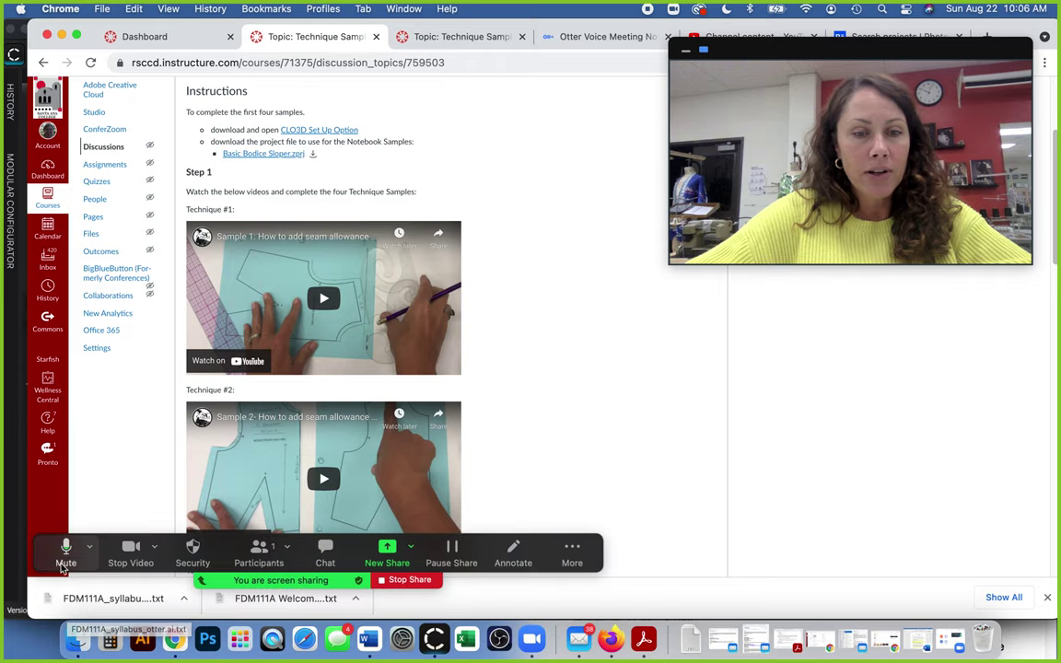
pyautogui.click(435, 638)
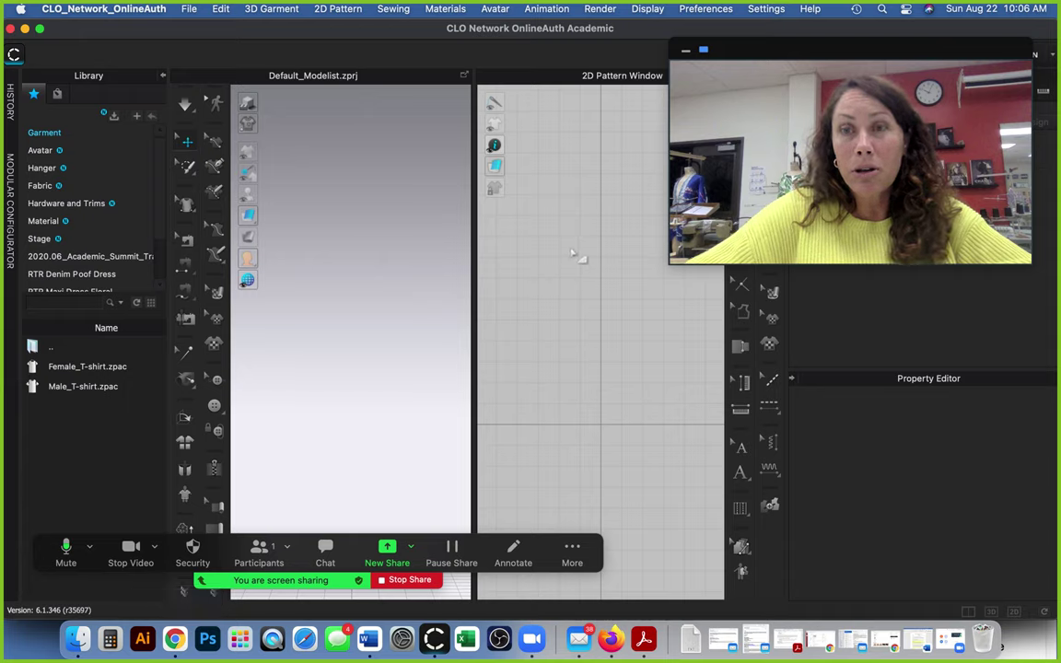
# - Zoom the empty 2D Pattern Window and orbit the blank 3D view of Default_Modelist.zprj
pyautogui.scroll(3, 571, 253)
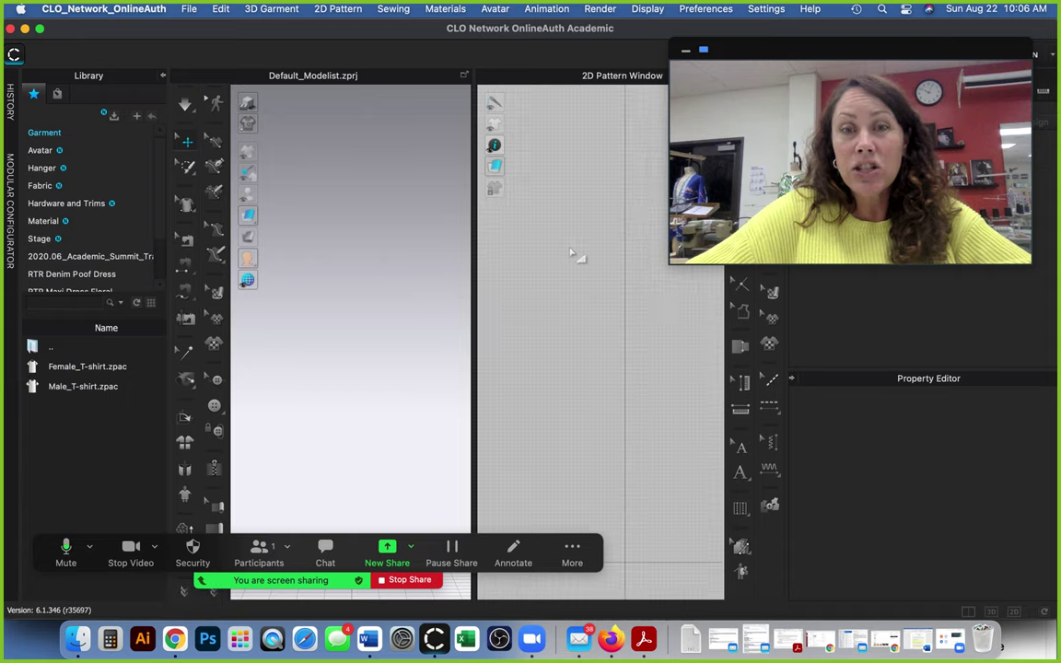
pyautogui.rightClick(610, 225)
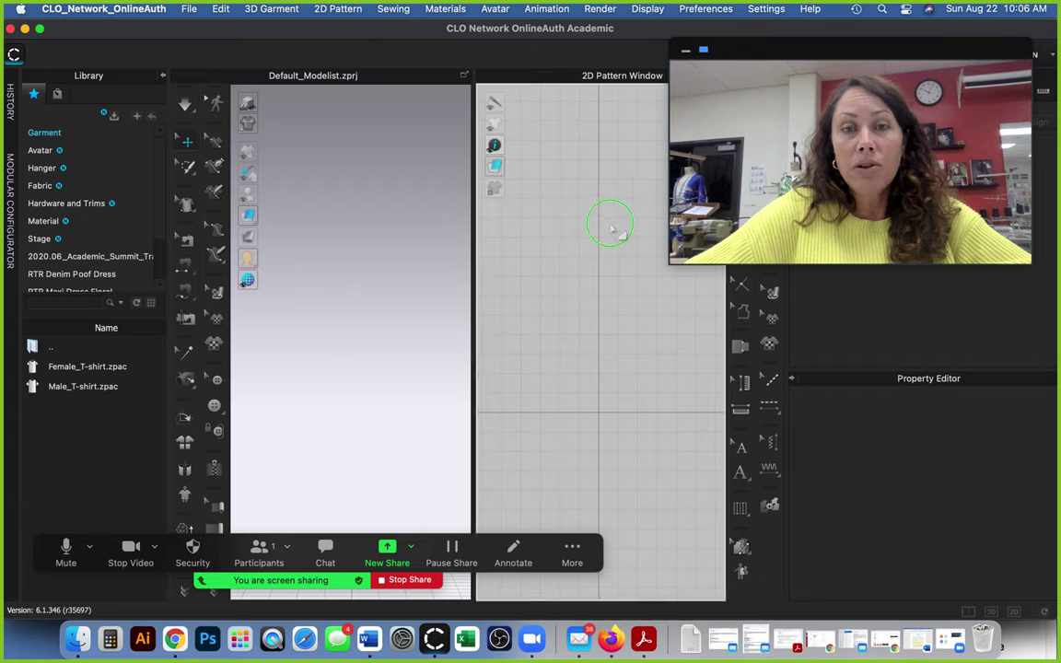
pyautogui.moveTo(378, 266); pyautogui.dragTo(338, 305, button='right')
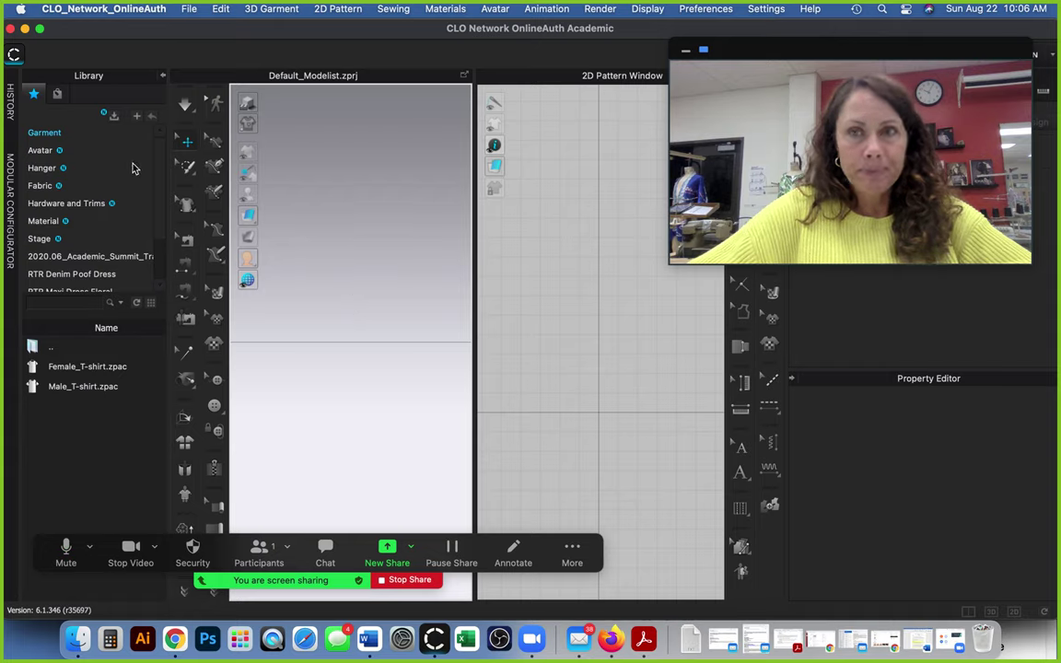
pyautogui.click(190, 11)
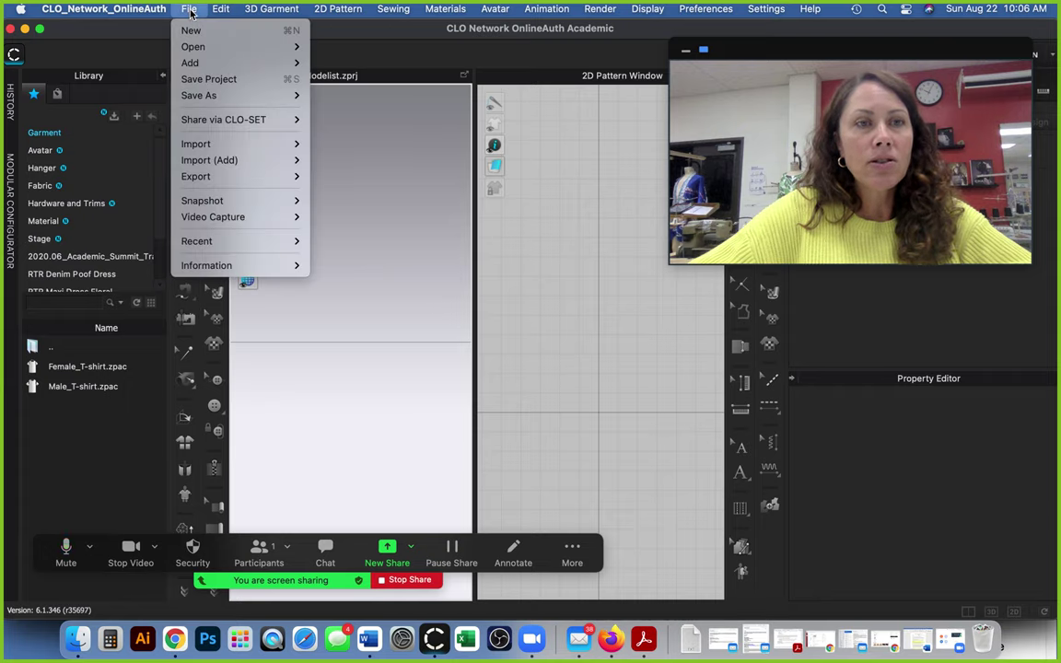
# - Start File > Open > Project and browse the Downloads folder in the open dialog
pyautogui.moveTo(199, 48)
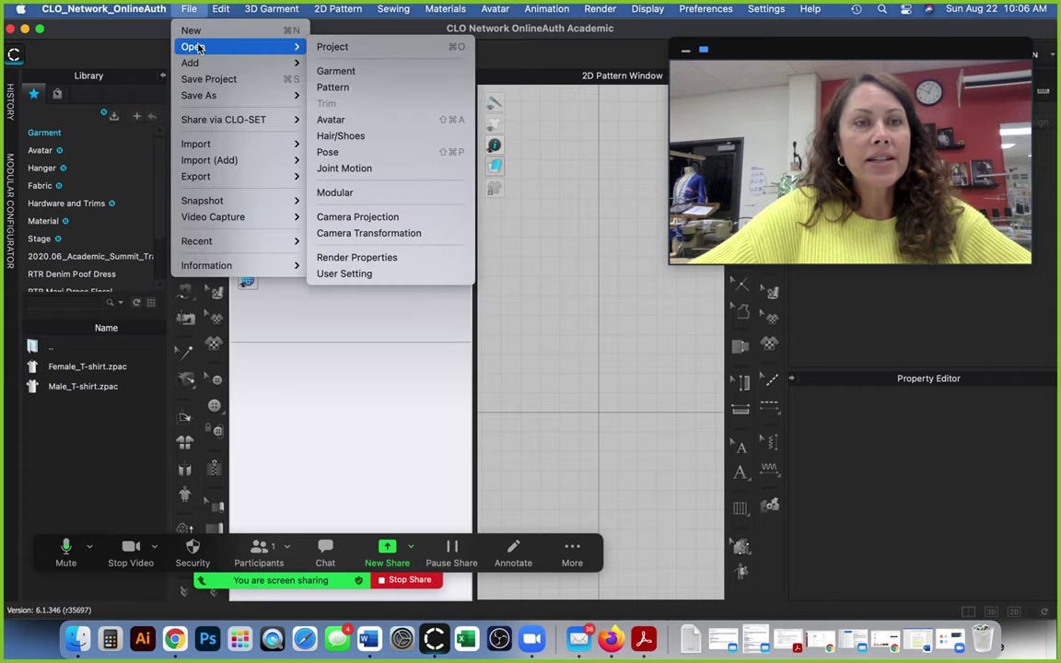
pyautogui.click(334, 47)
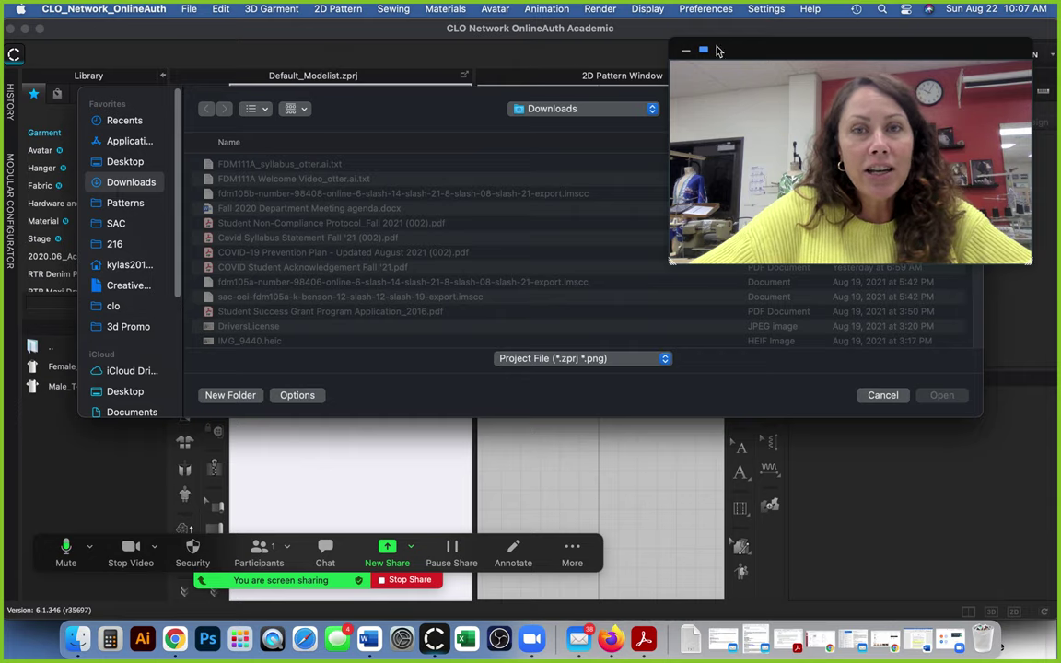
pyautogui.moveTo(737, 55); pyautogui.dragTo(55, 422)
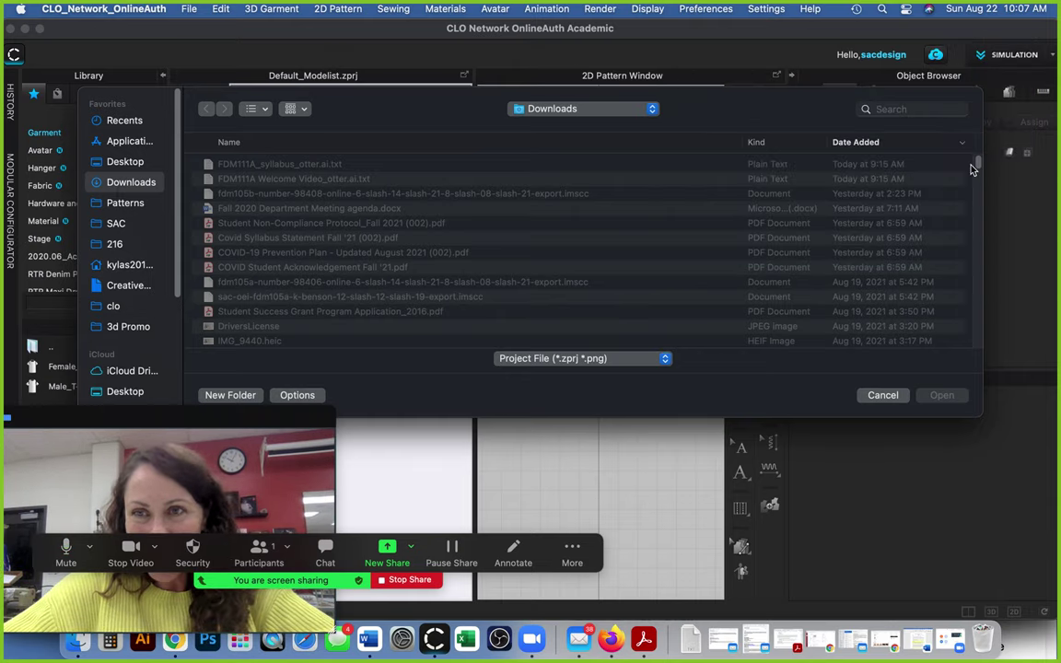
pyautogui.scroll(-10, 981, 184)
pyautogui.scroll(10, 980, 231)
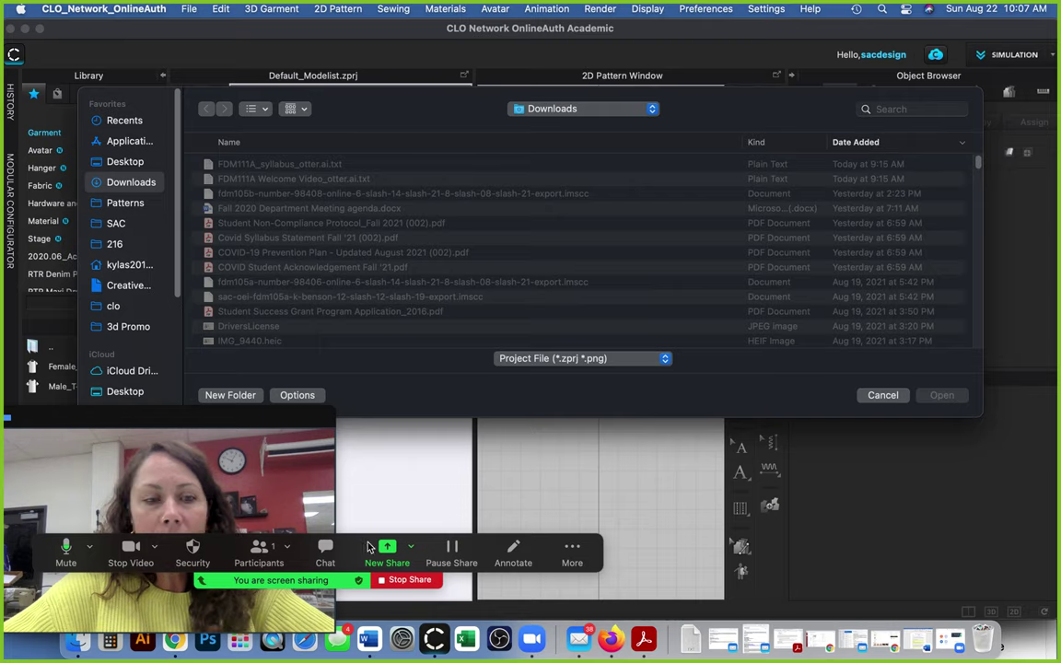
pyautogui.click(73, 651)
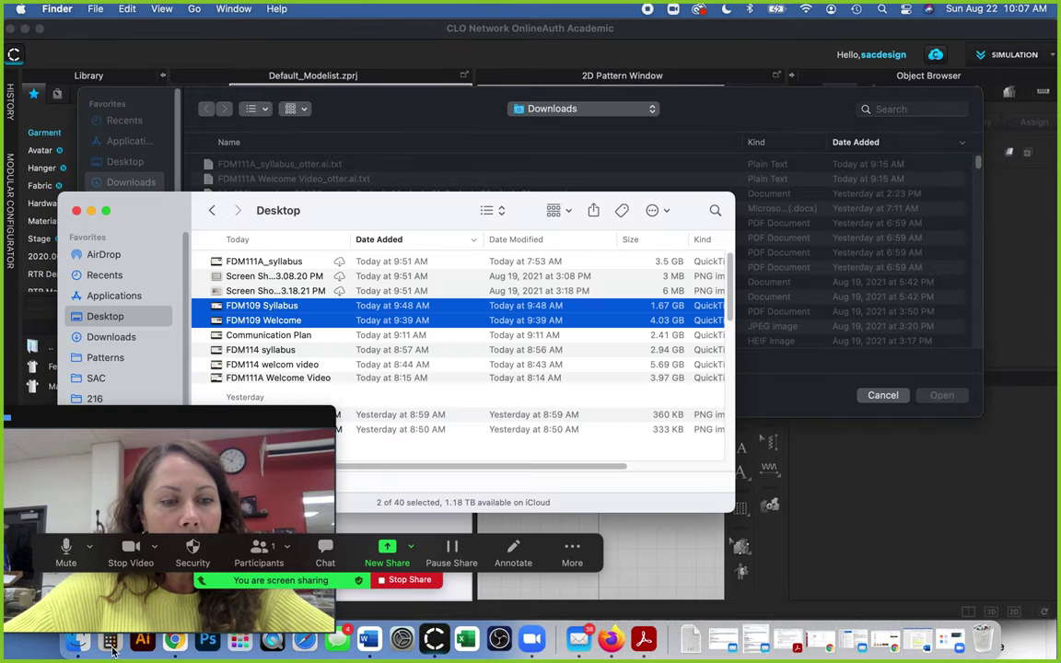
# - Download Basic Bodice Sloper.zprj from the Canvas course page, then return to CLO 3D
pyautogui.click(175, 640)
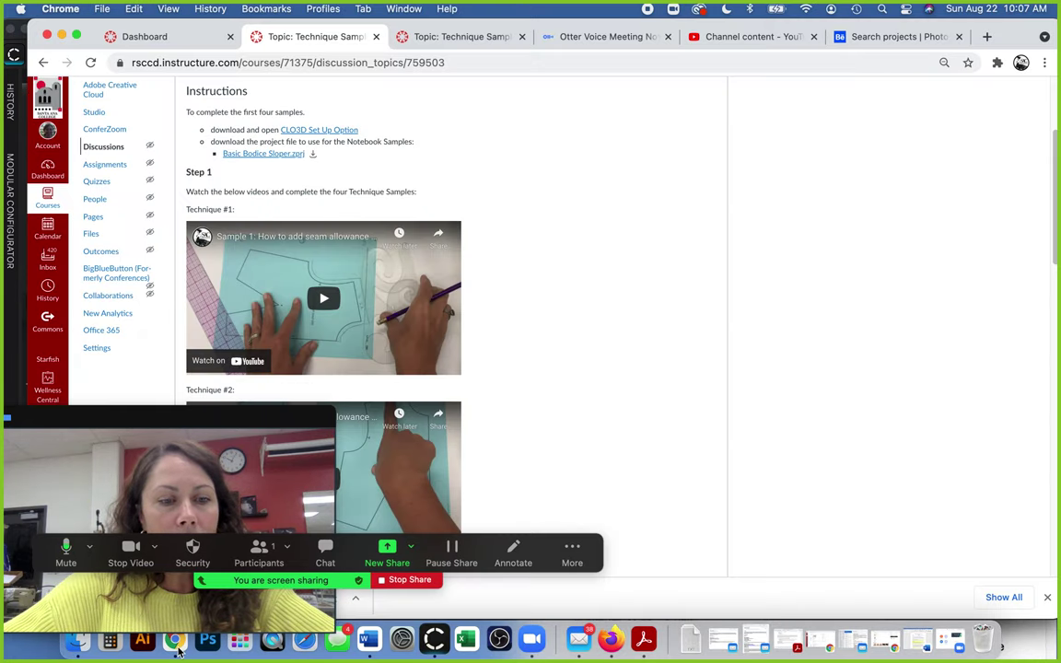
pyautogui.click(311, 157)
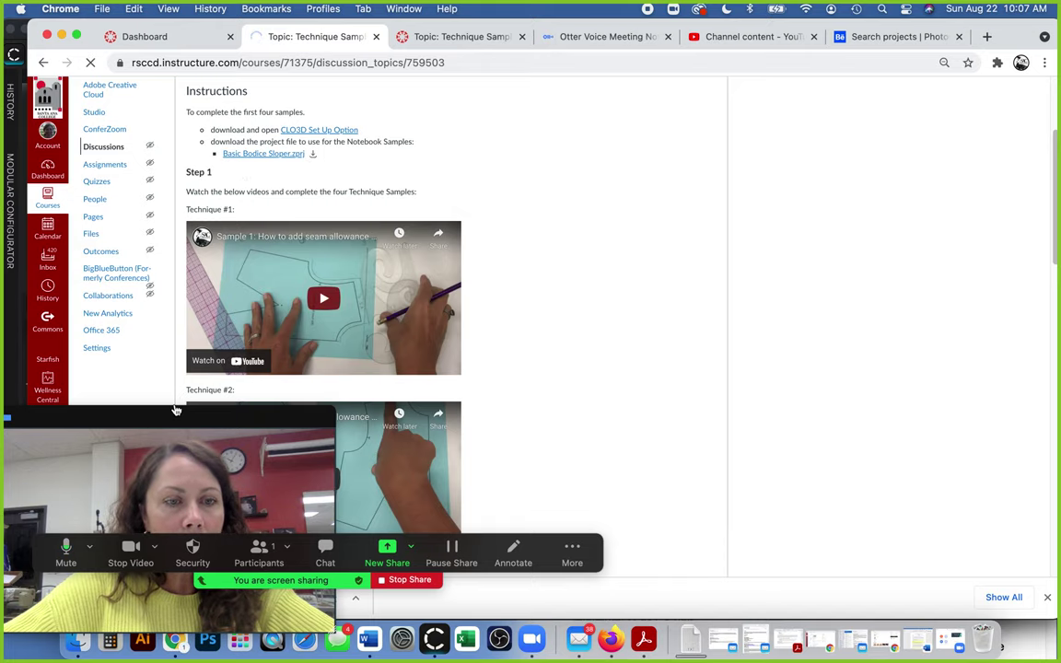
pyautogui.moveTo(175, 410); pyautogui.dragTo(493, 260)
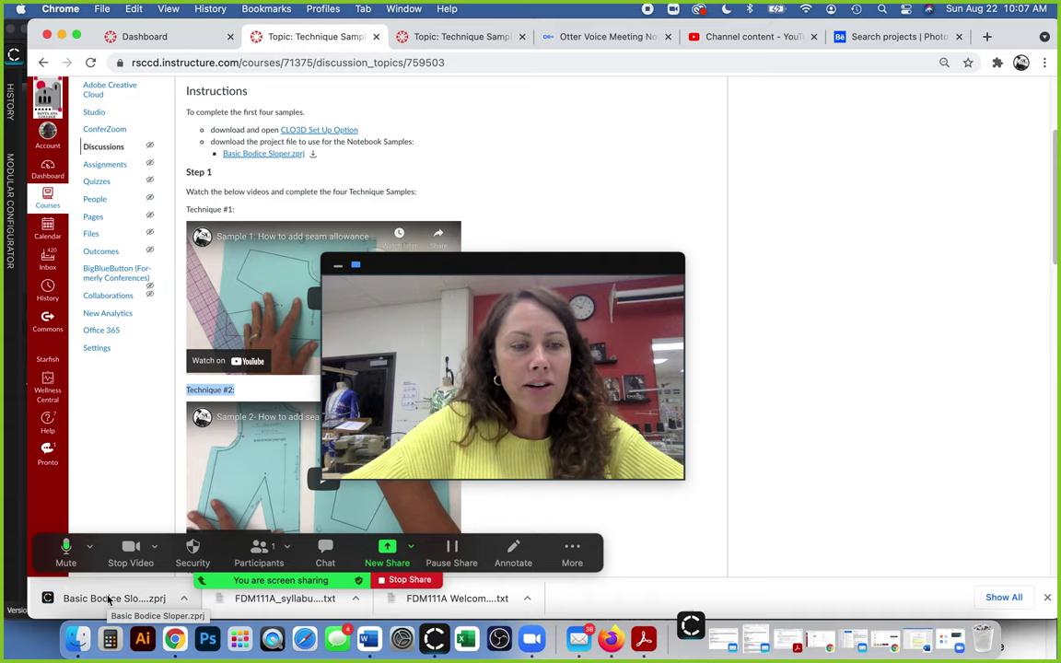
pyautogui.click(434, 638)
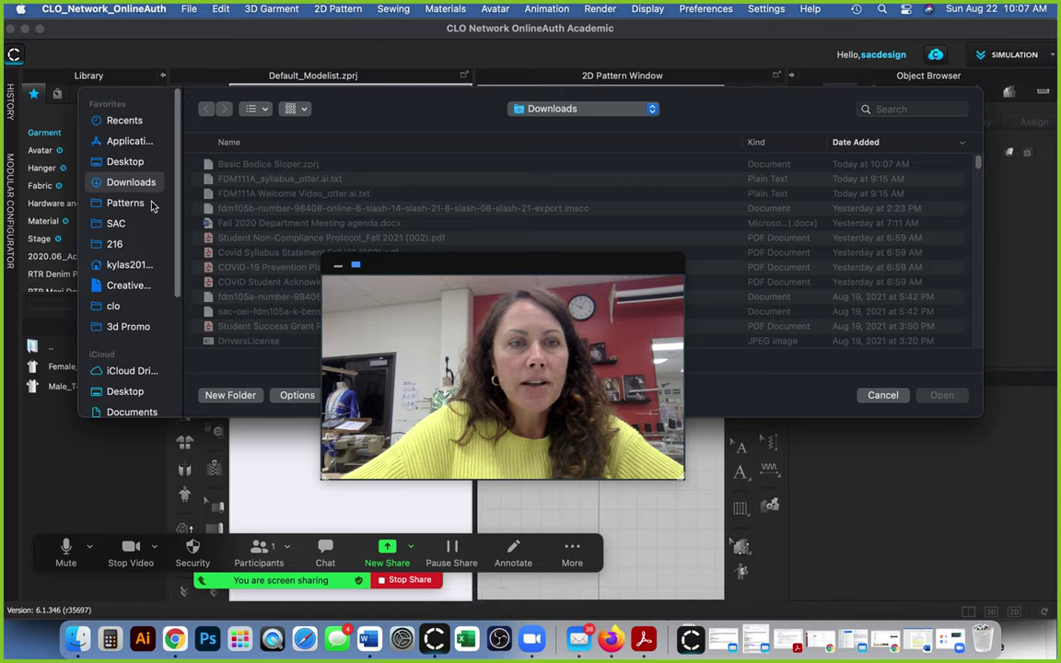
# - Browse the Desktop and Downloads folders in the open dialog, then cancel it
pyautogui.click(124, 162)
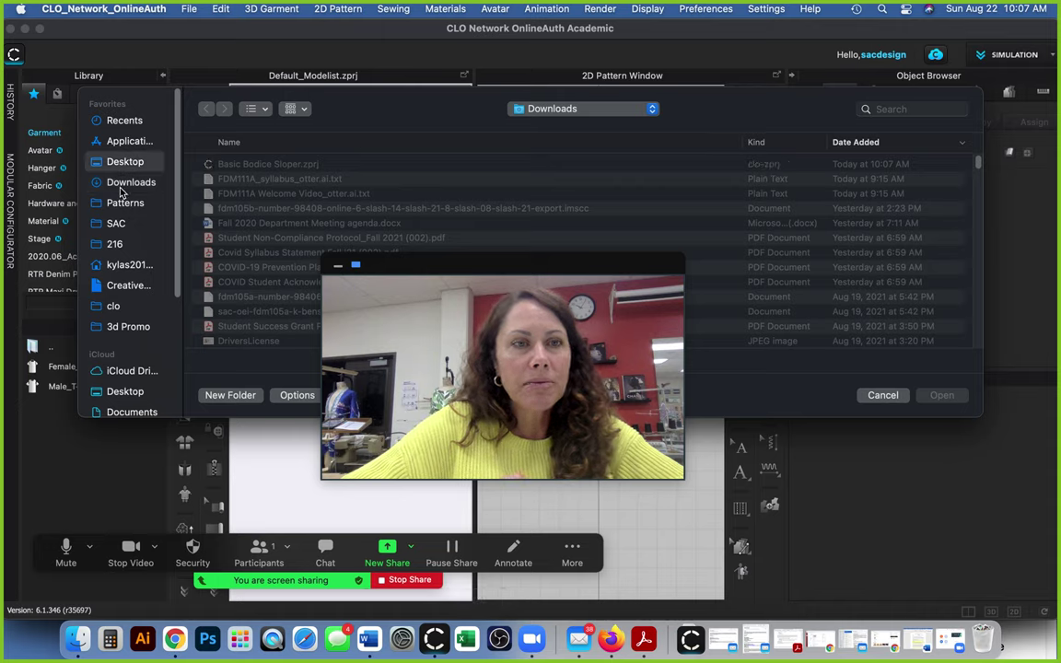
pyautogui.click(121, 187)
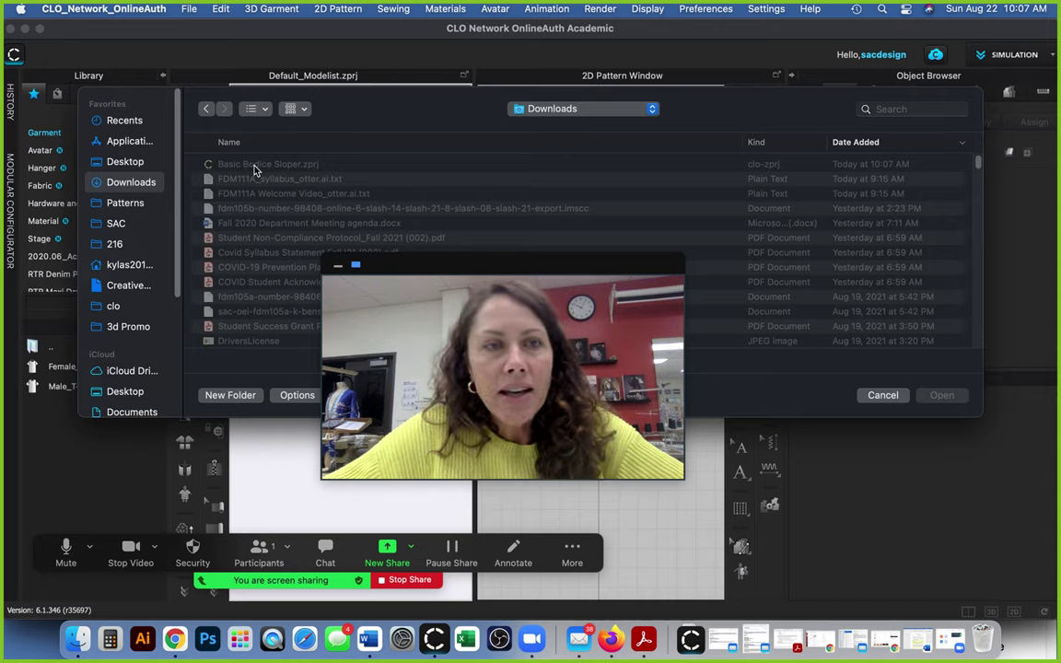
pyautogui.click(500, 281)
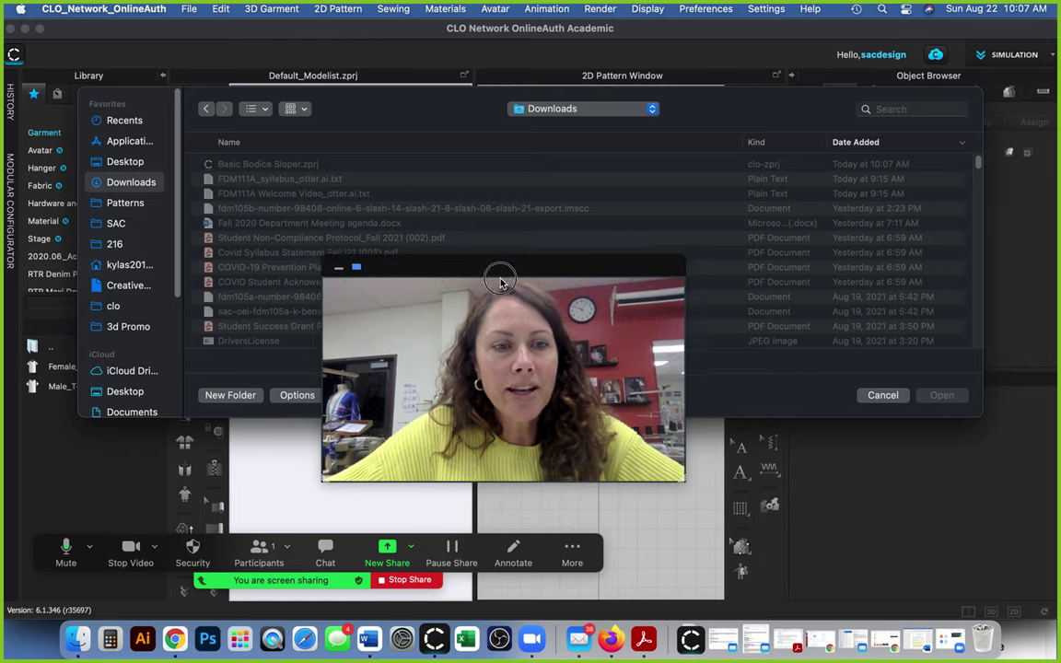
pyautogui.moveTo(500, 281); pyautogui.dragTo(209, 369)
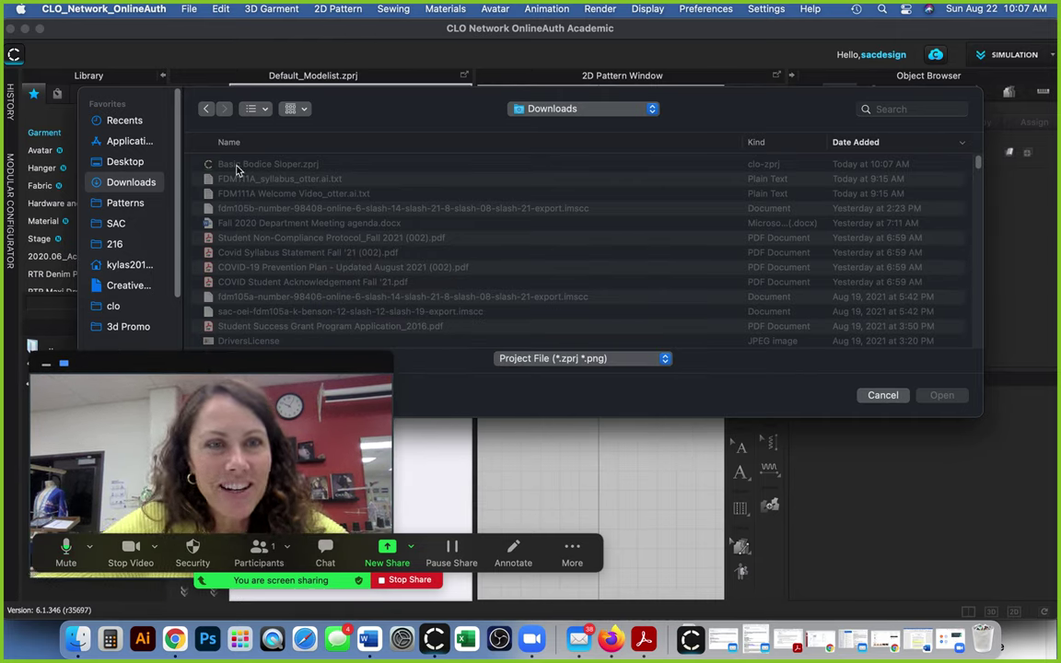
pyautogui.click(882, 395)
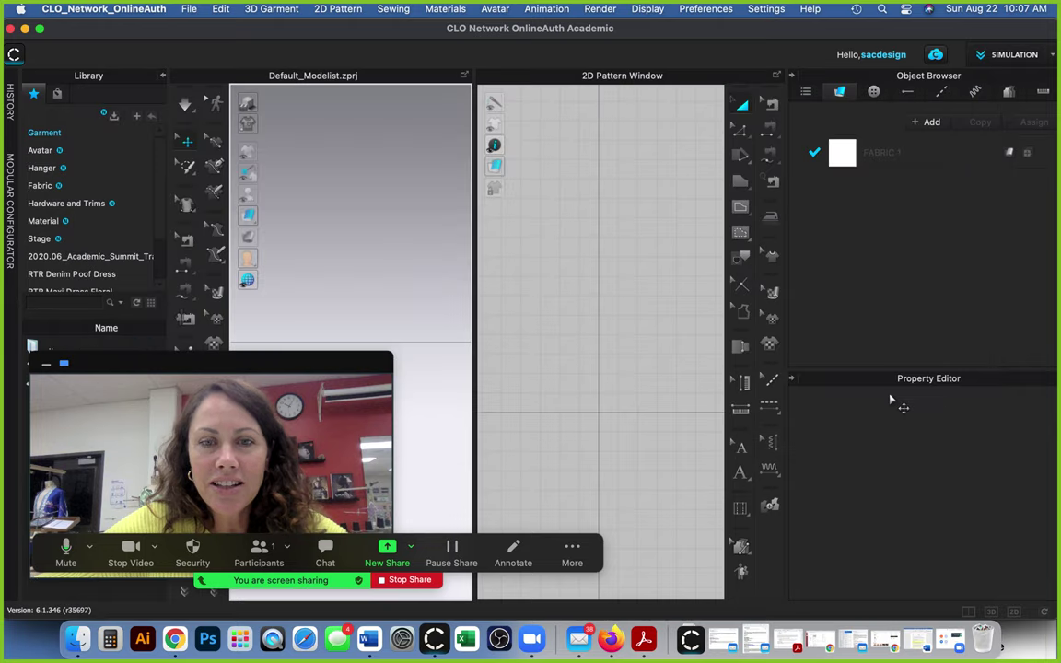
# - Reopen File > Open > Project and open Basic Bodice Sloper.zprj from Downloads
pyautogui.click(190, 9)
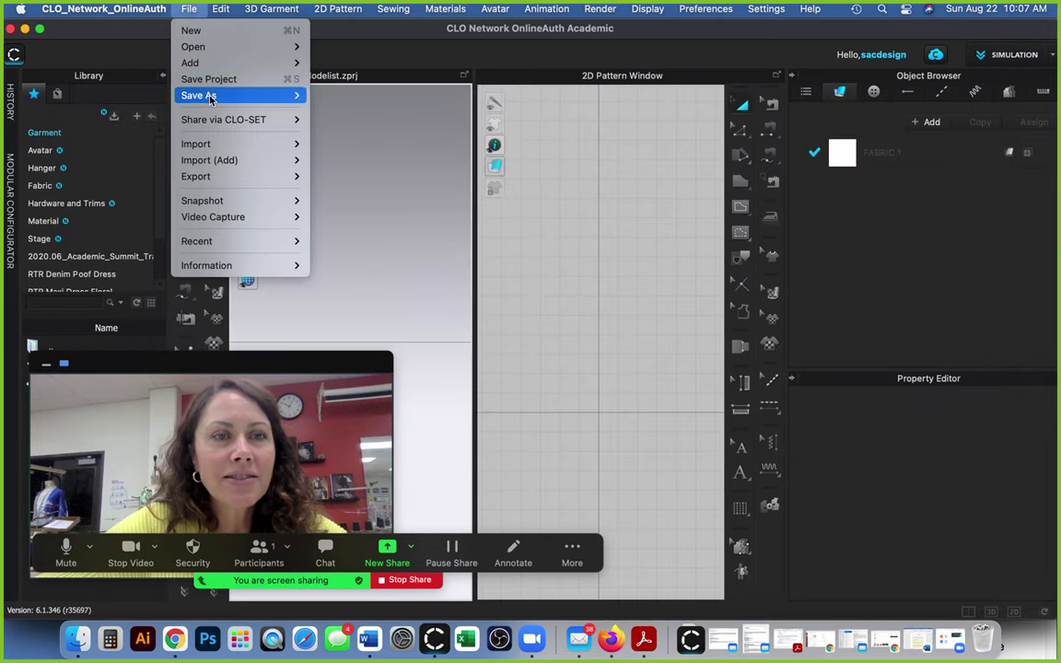
pyautogui.moveTo(215, 147)
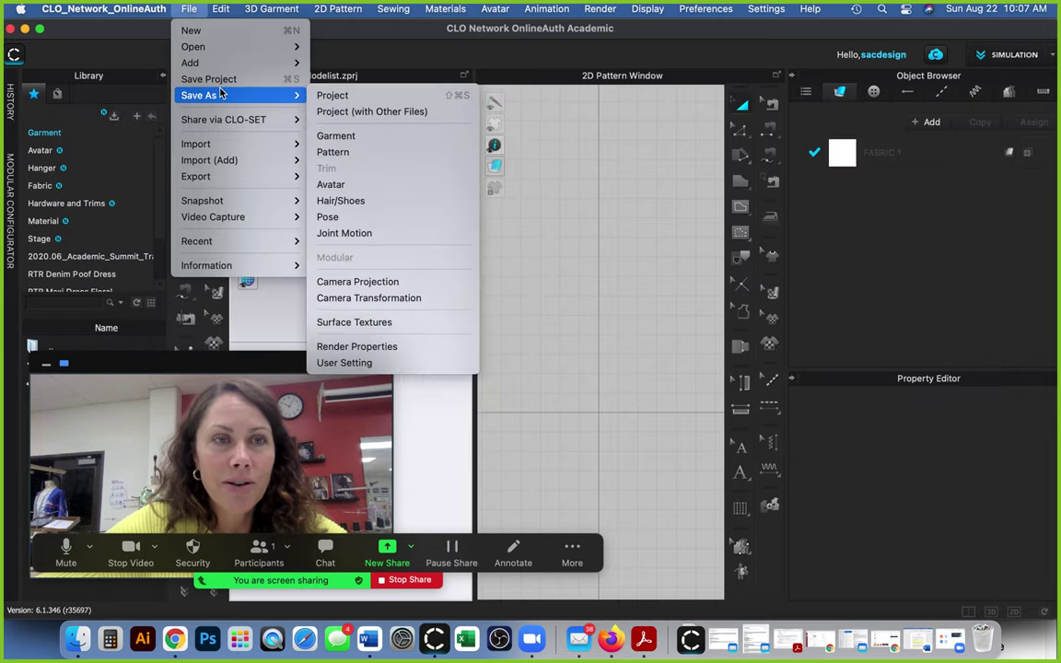
pyautogui.moveTo(221, 50)
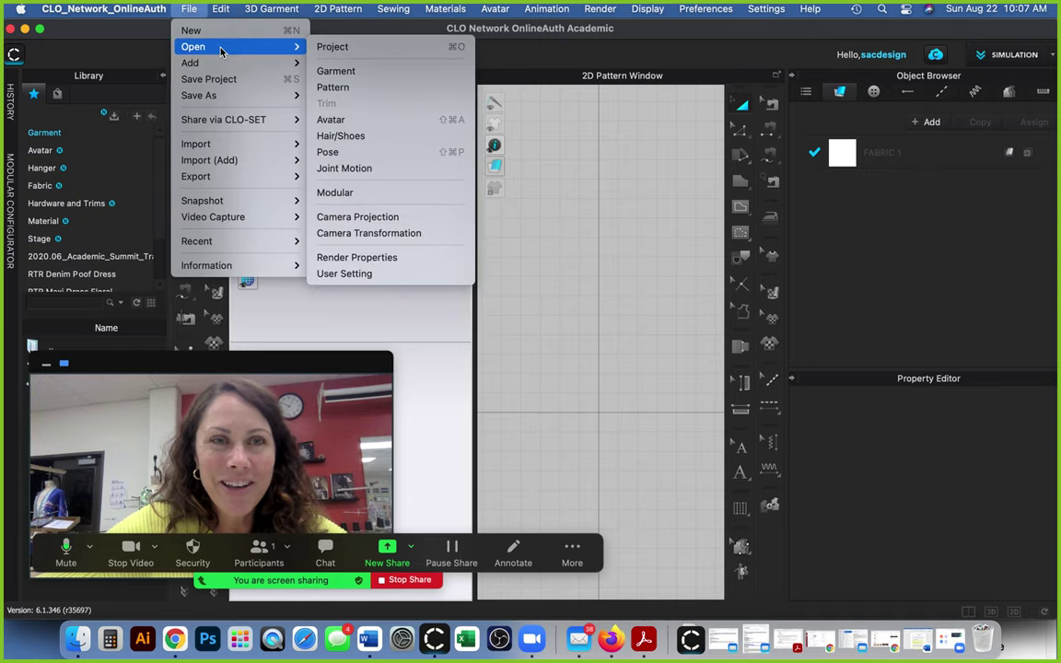
pyautogui.click(333, 47)
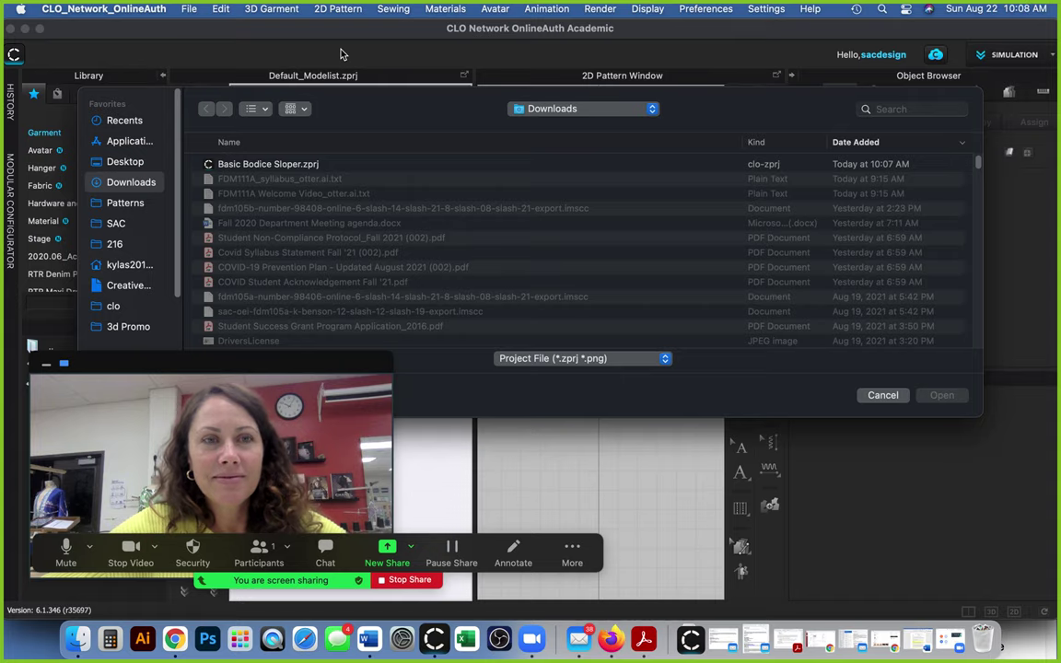
pyautogui.click(283, 166)
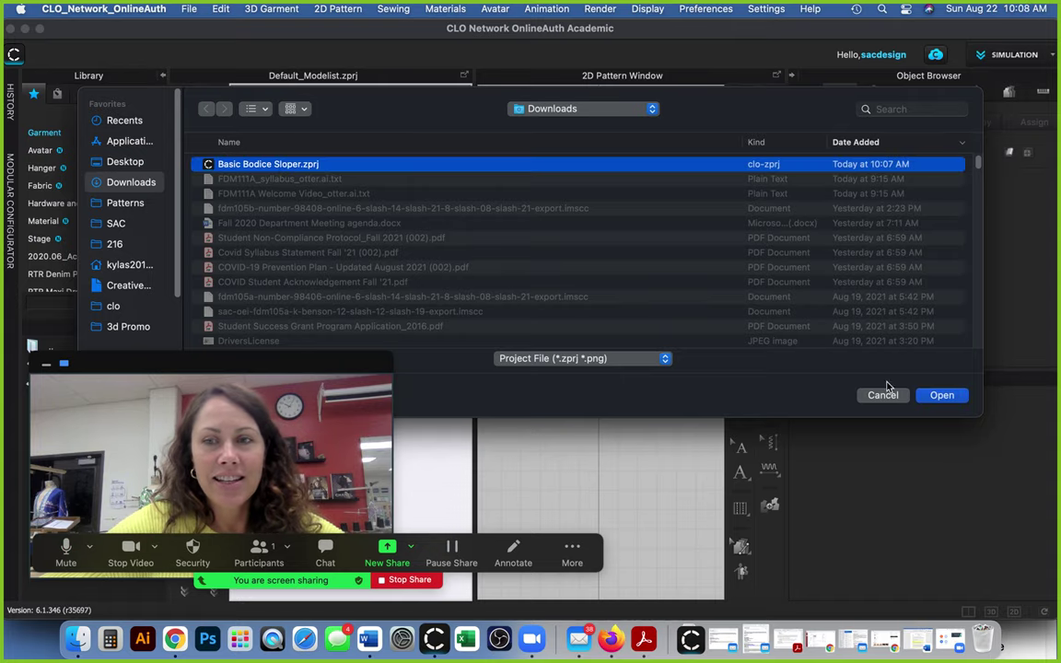
pyautogui.click(939, 396)
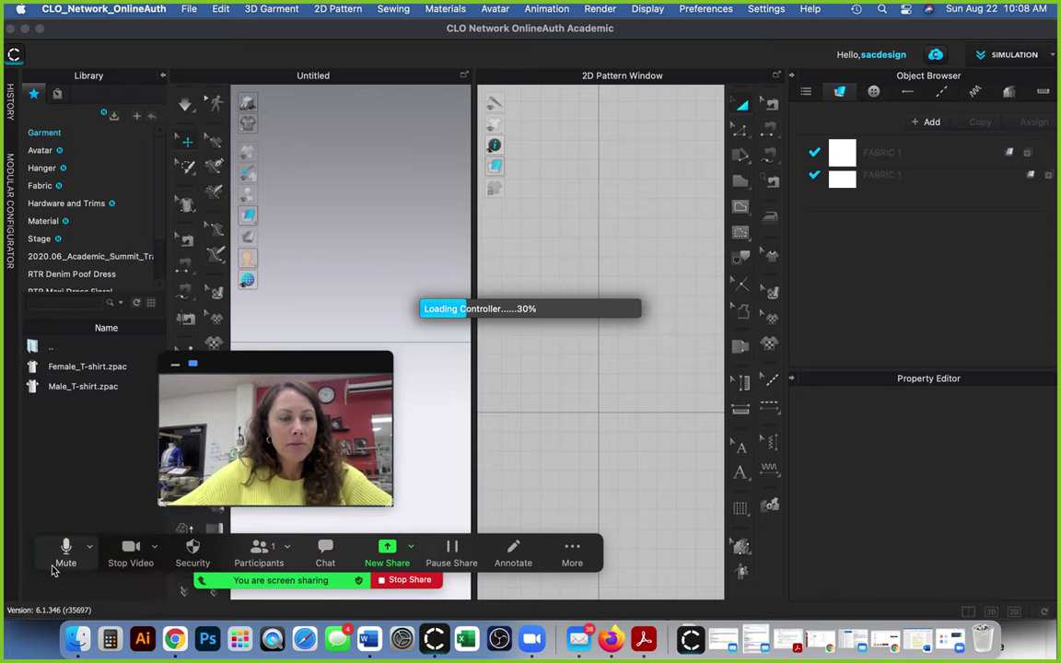
# - Wait for Basic Bodice Sloper.zprj to load with the avatar wearing the muslin bodice
pyautogui.moveTo(36, 560); pyautogui.dragTo(601, 657)
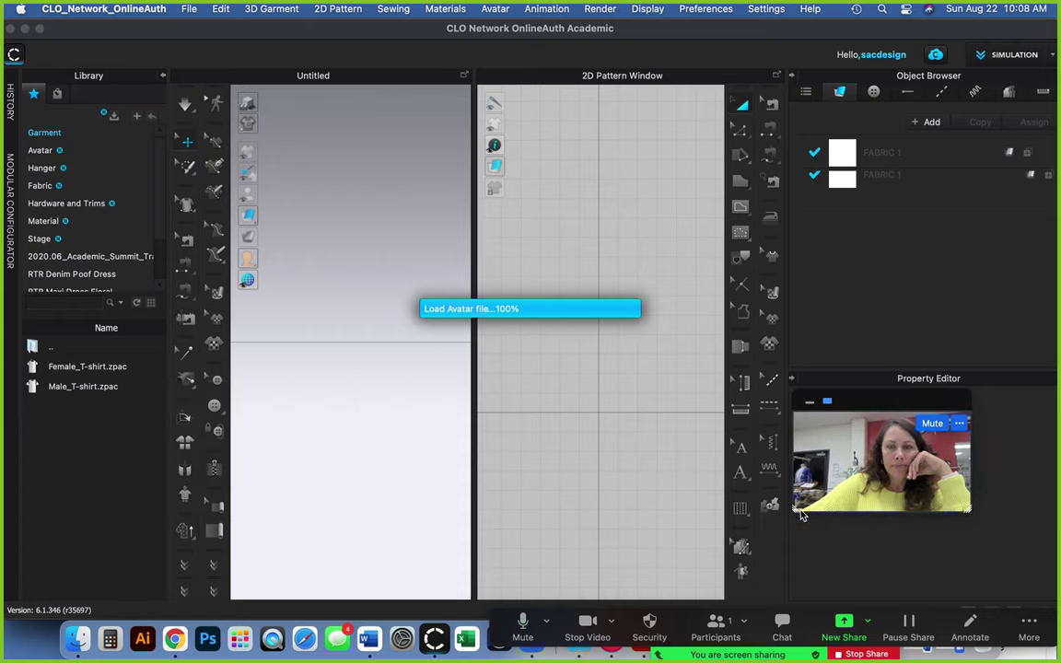
pyautogui.moveTo(798, 512); pyautogui.dragTo(728, 556)
pyautogui.moveTo(798, 415); pyautogui.dragTo(855, 441)
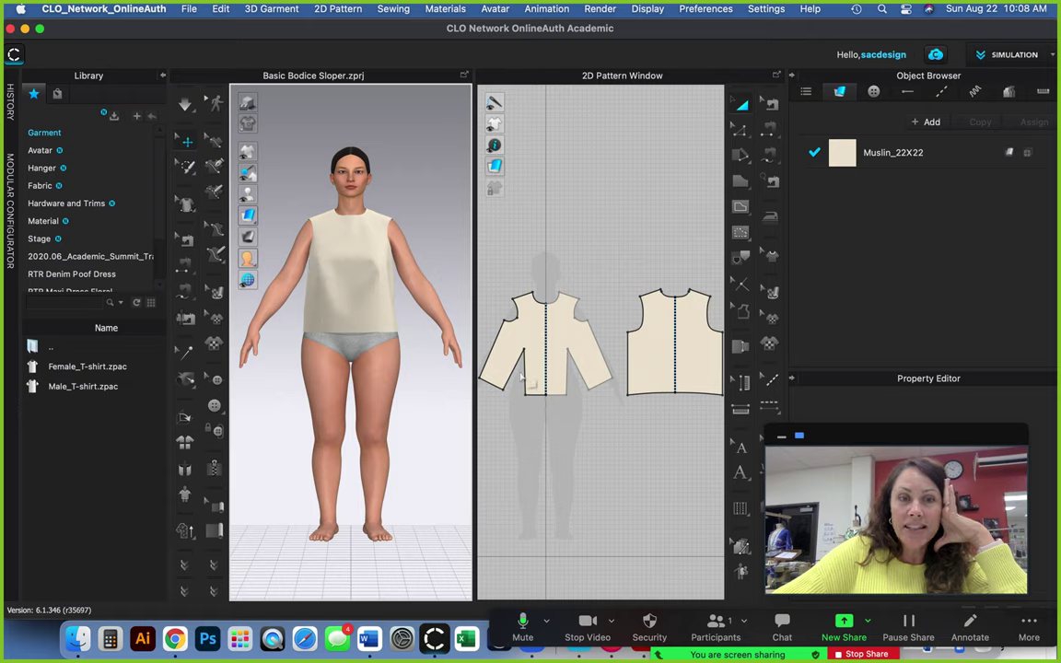
pyautogui.moveTo(391, 350)
pyautogui.mouseDown(button='right')
pyautogui.moveTo(414, 373)
pyautogui.moveTo(381, 338)
pyautogui.mouseUp(button='right')
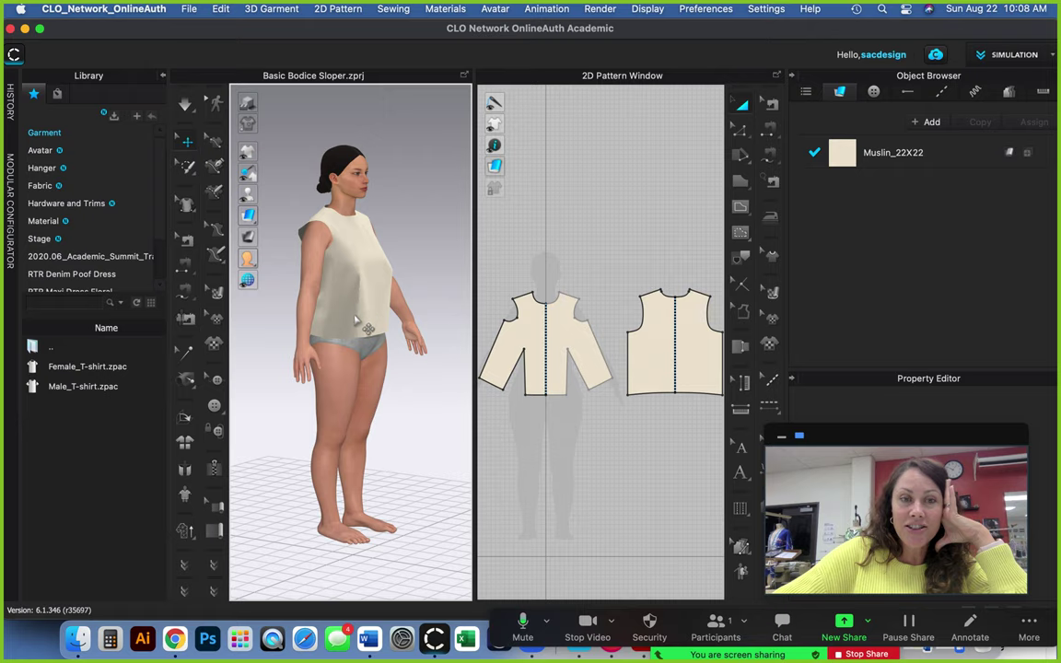
pyautogui.moveTo(332, 362); pyautogui.dragTo(438, 349, button='right')
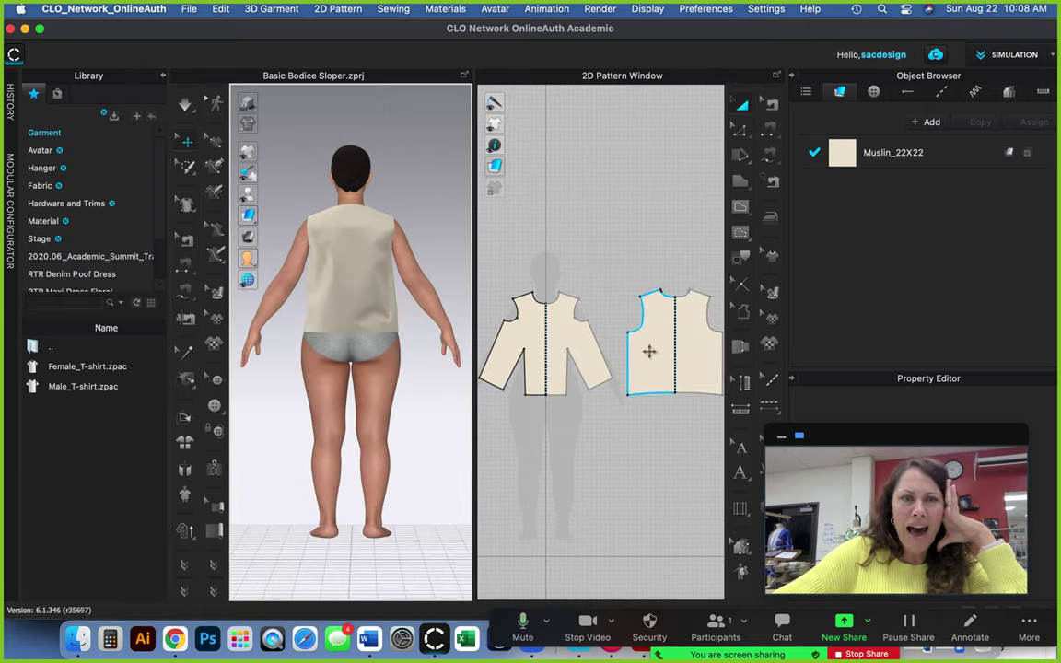
pyautogui.scroll(-3, 649, 351)
pyautogui.scroll(5, 649, 351)
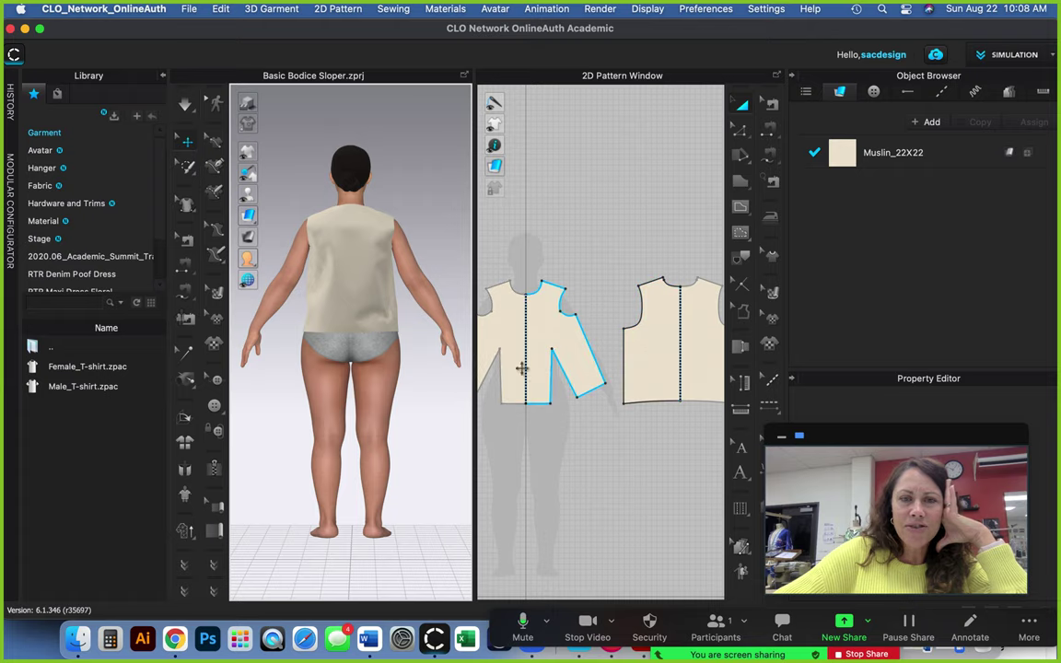
pyautogui.moveTo(315, 333); pyautogui.dragTo(414, 336, button='right')
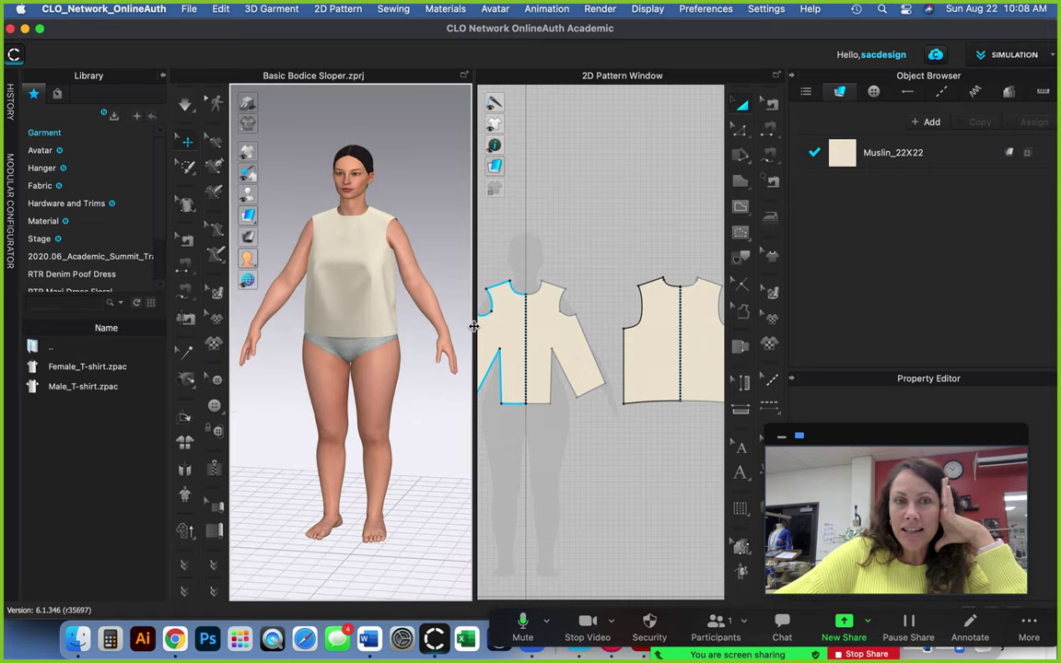
pyautogui.moveTo(474, 326); pyautogui.dragTo(403, 324)
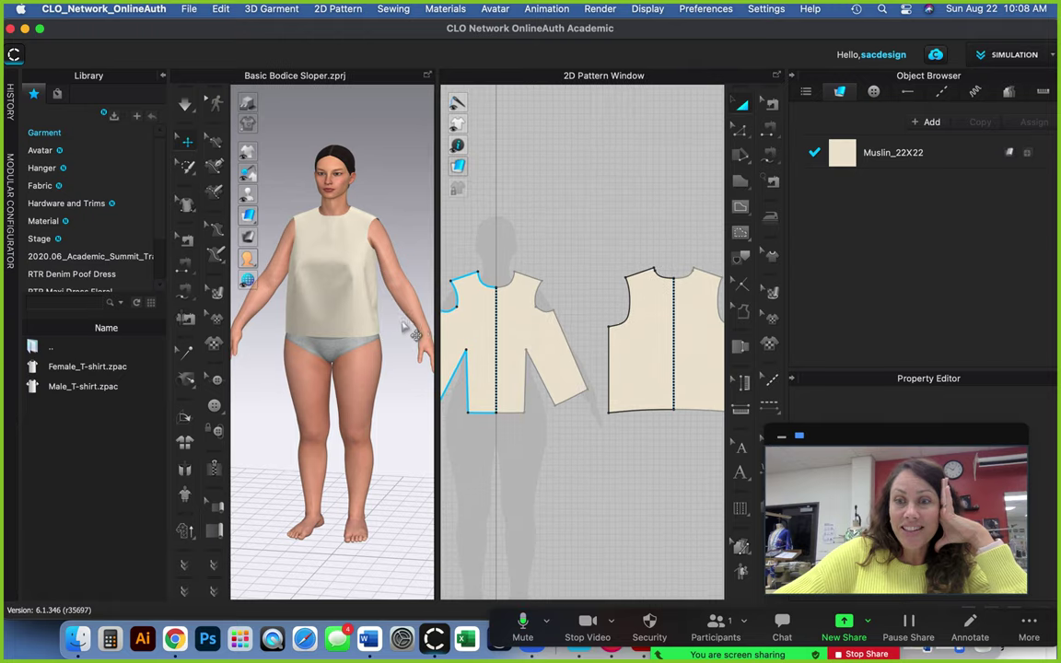
pyautogui.scroll(-3, 632, 281)
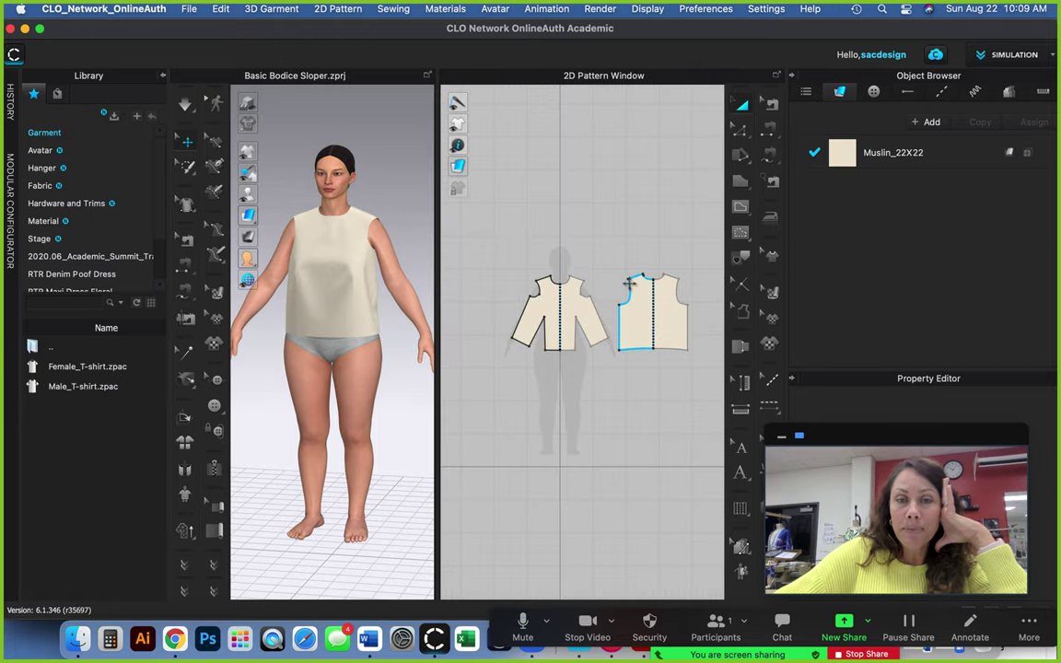
pyautogui.scroll(2, 630, 282)
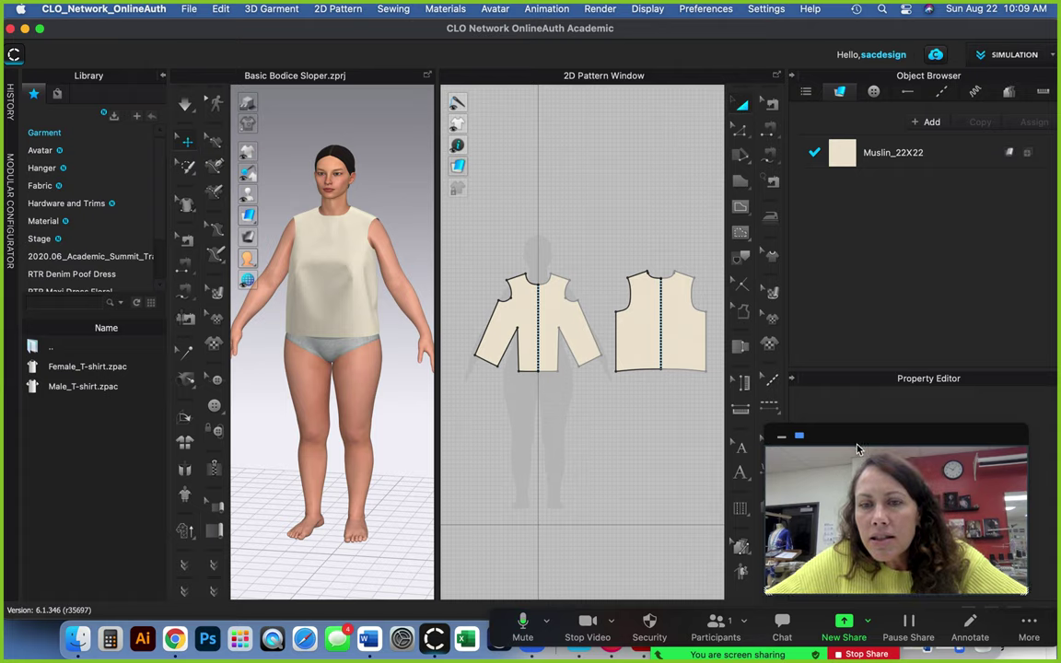
pyautogui.moveTo(858, 440); pyautogui.dragTo(899, 370)
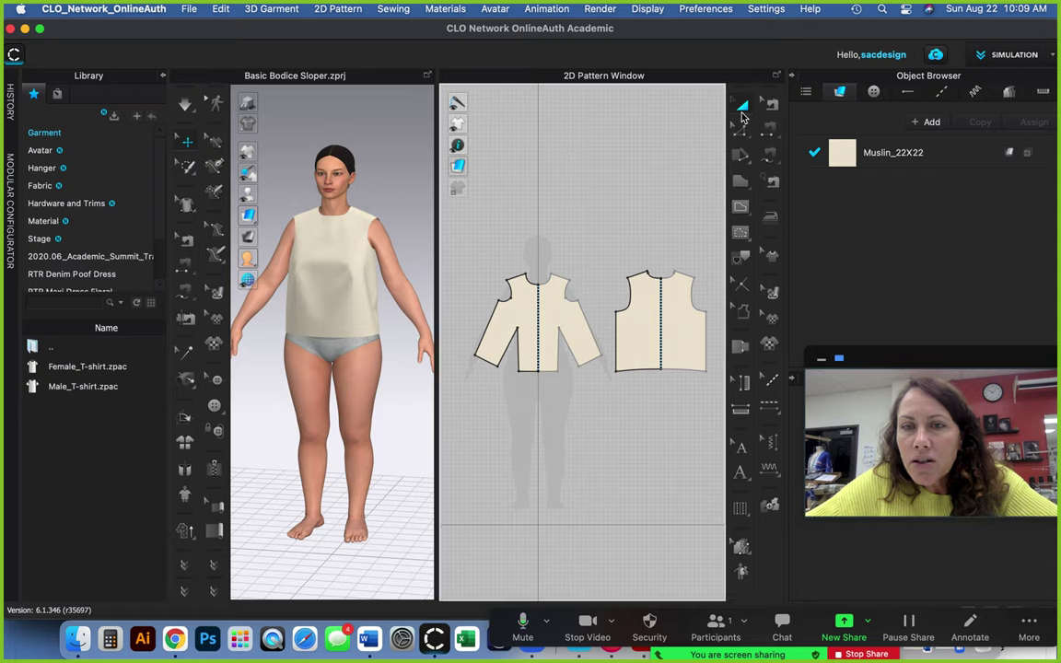
pyautogui.click(744, 319)
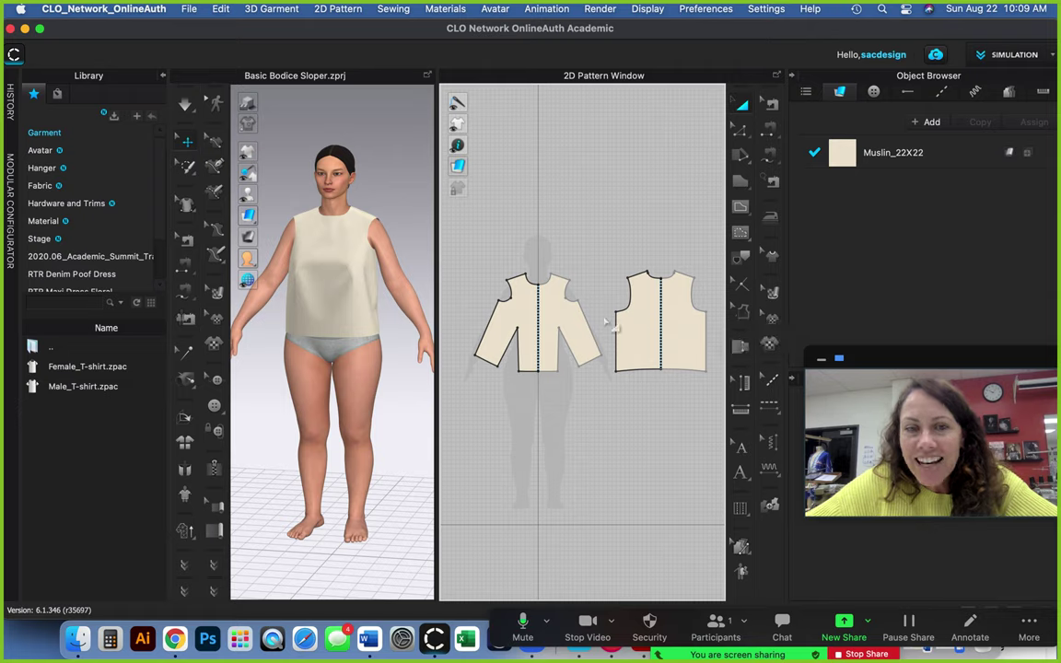
# - Apply seam allowance to the front and back bodice pieces with one marquee selection
pyautogui.click(745, 317)
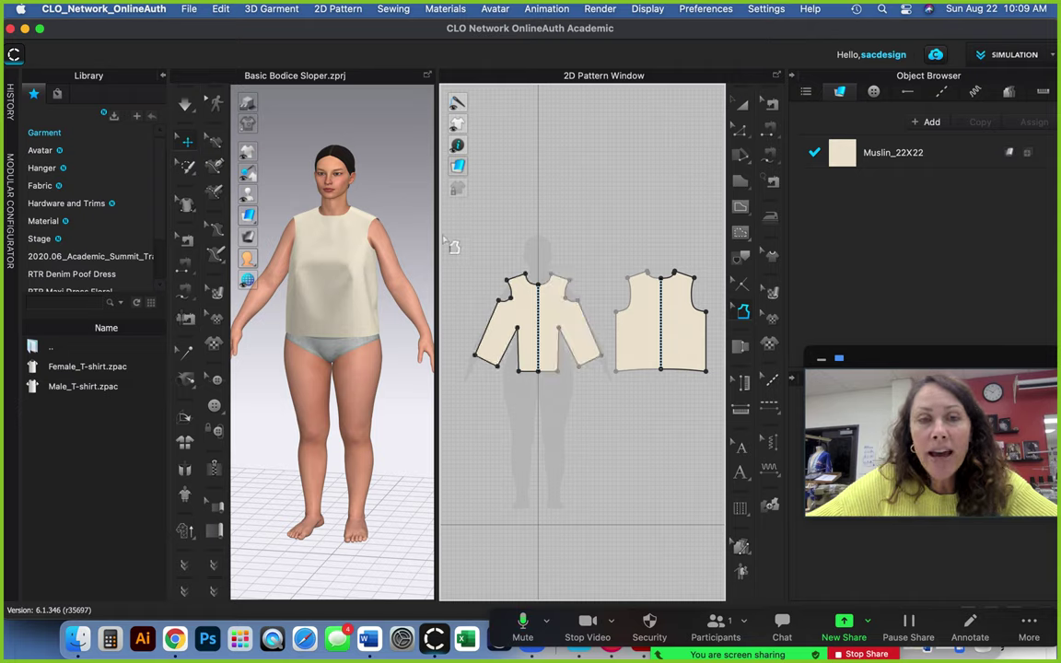
pyautogui.moveTo(458, 227); pyautogui.dragTo(727, 439)
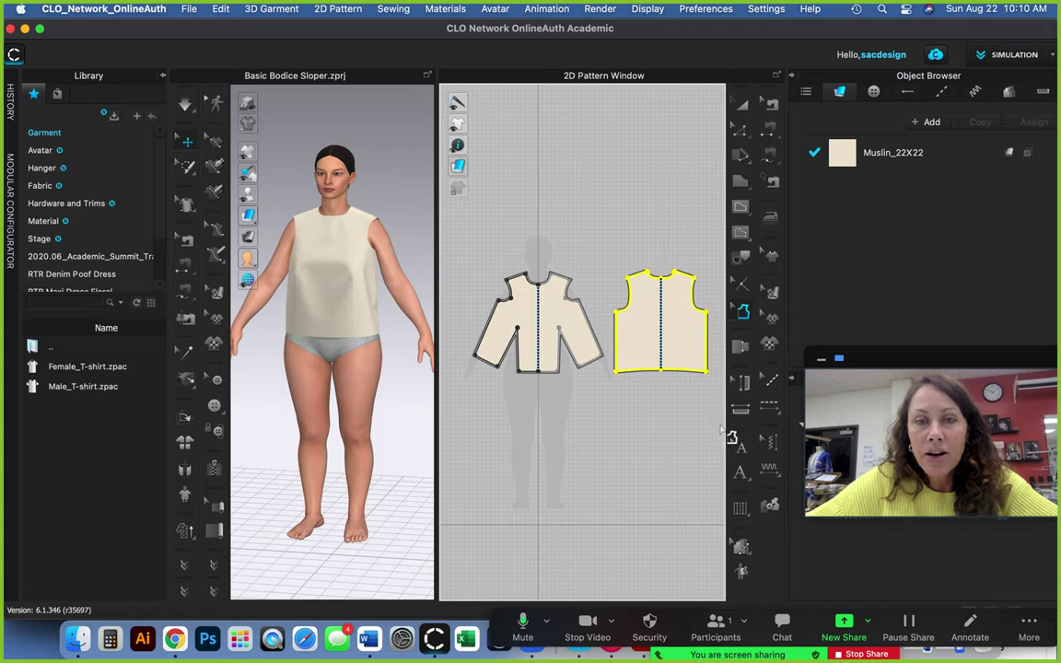
pyautogui.scroll(5, 510, 308)
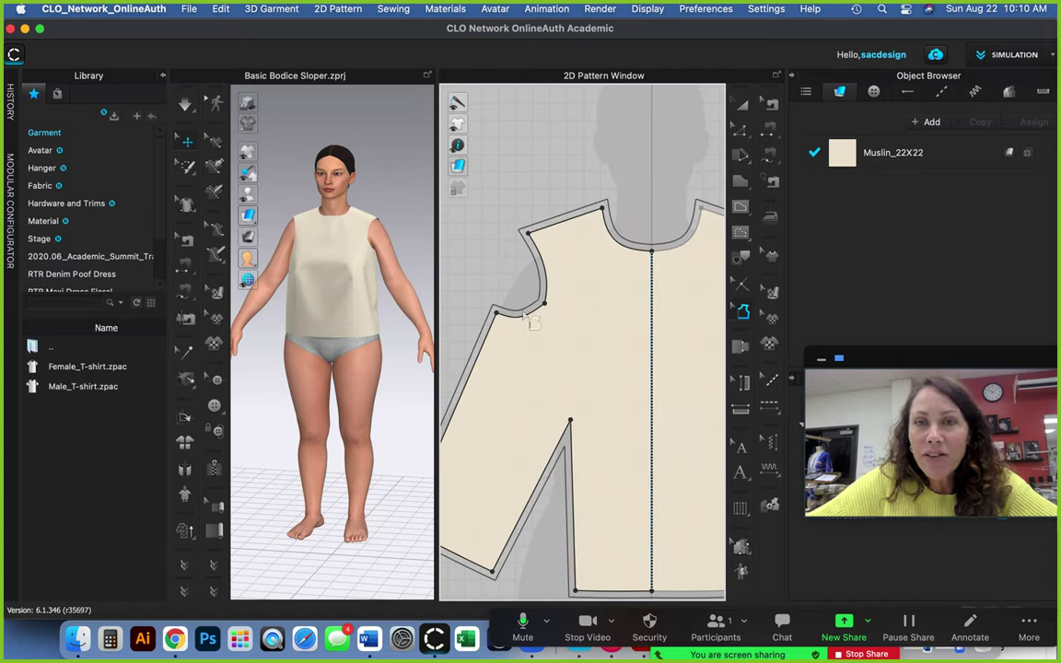
pyautogui.scroll(-5, 542, 328)
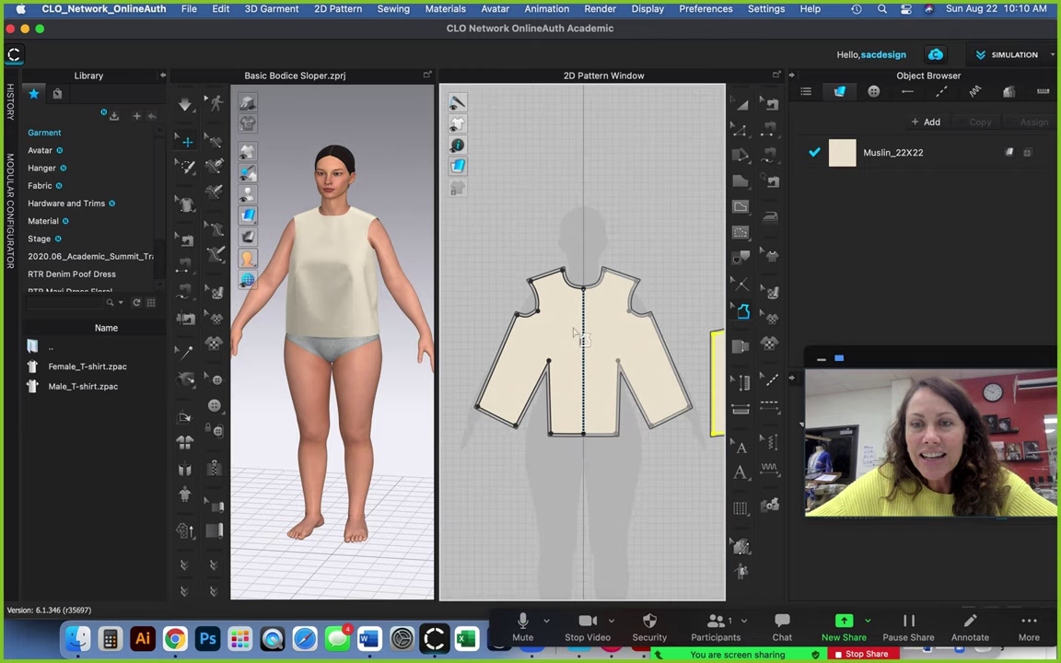
pyautogui.moveTo(881, 359); pyautogui.dragTo(93, 415)
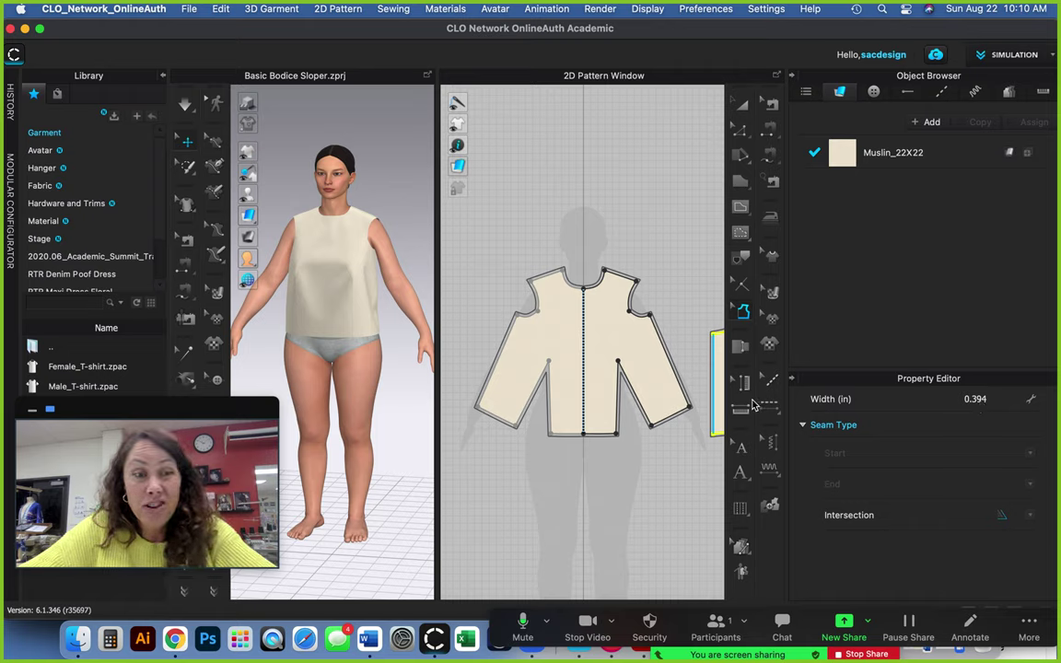
pyautogui.scroll(-2, 617, 392)
pyautogui.scroll(-2, 617, 392)
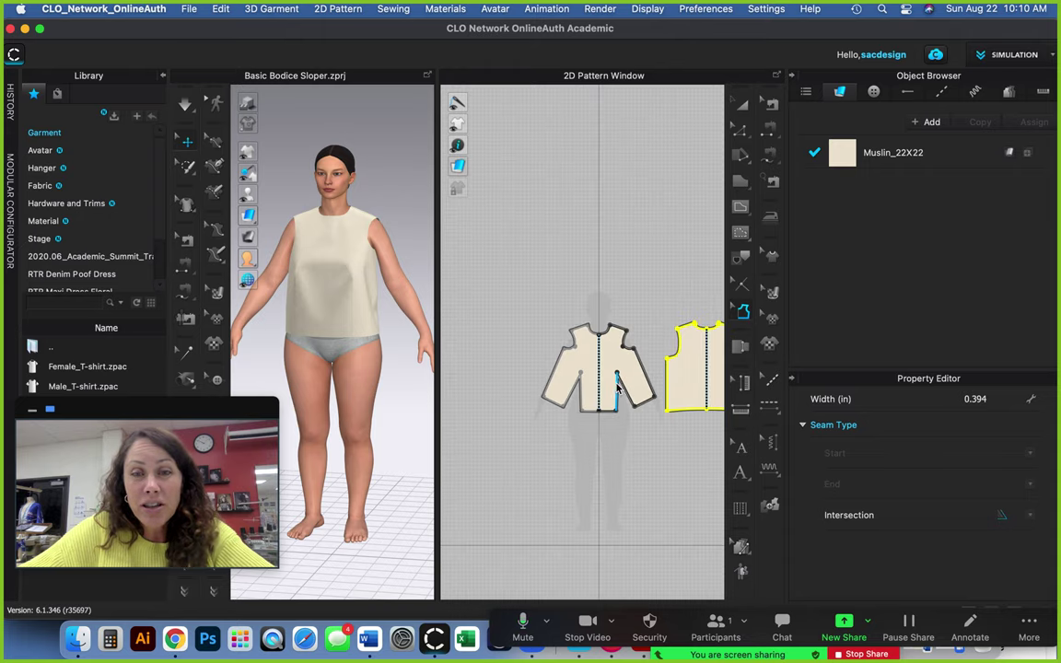
pyautogui.hscroll(3, 590, 350)
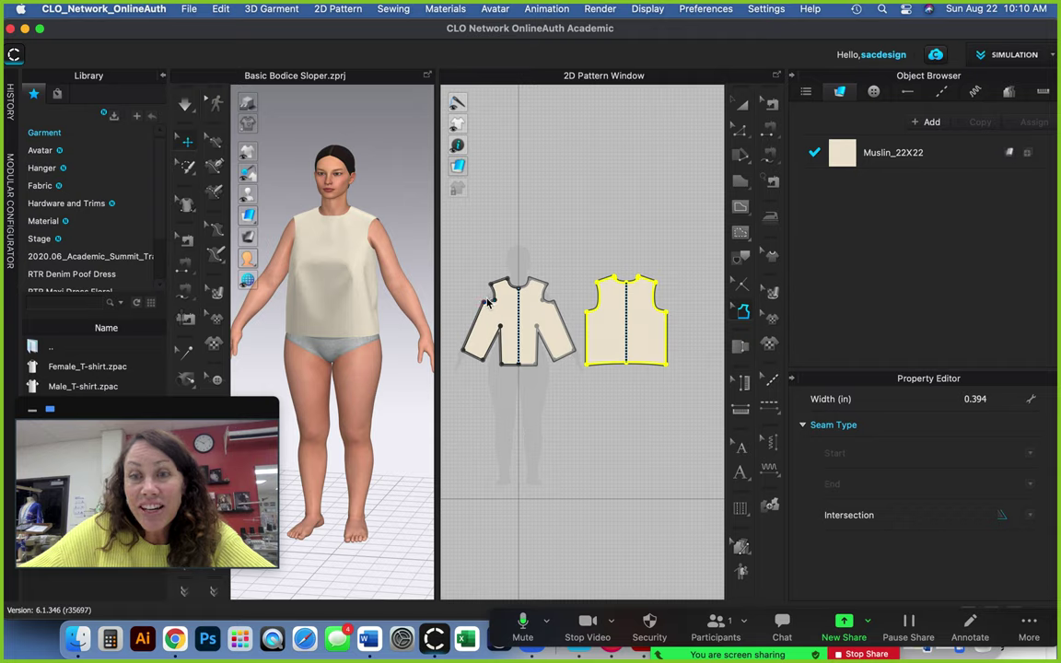
pyautogui.moveTo(489, 301); pyautogui.dragTo(491, 325, button='right')
pyautogui.moveTo(477, 391); pyautogui.dragTo(502, 324, button='right')
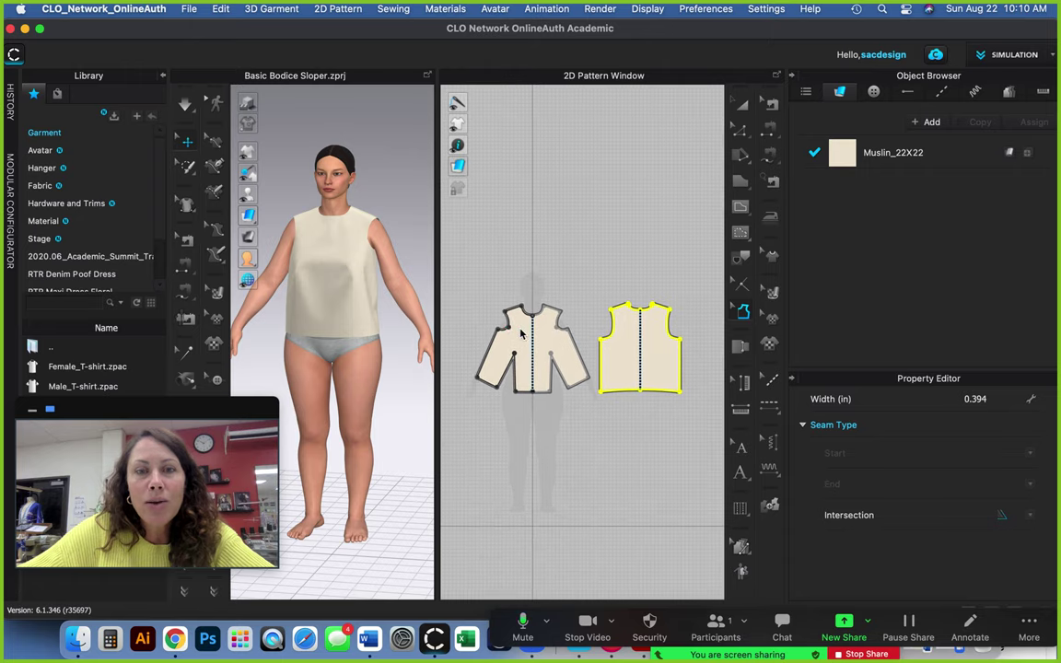
pyautogui.scroll(5, 521, 333)
pyautogui.scroll(-5, 520, 334)
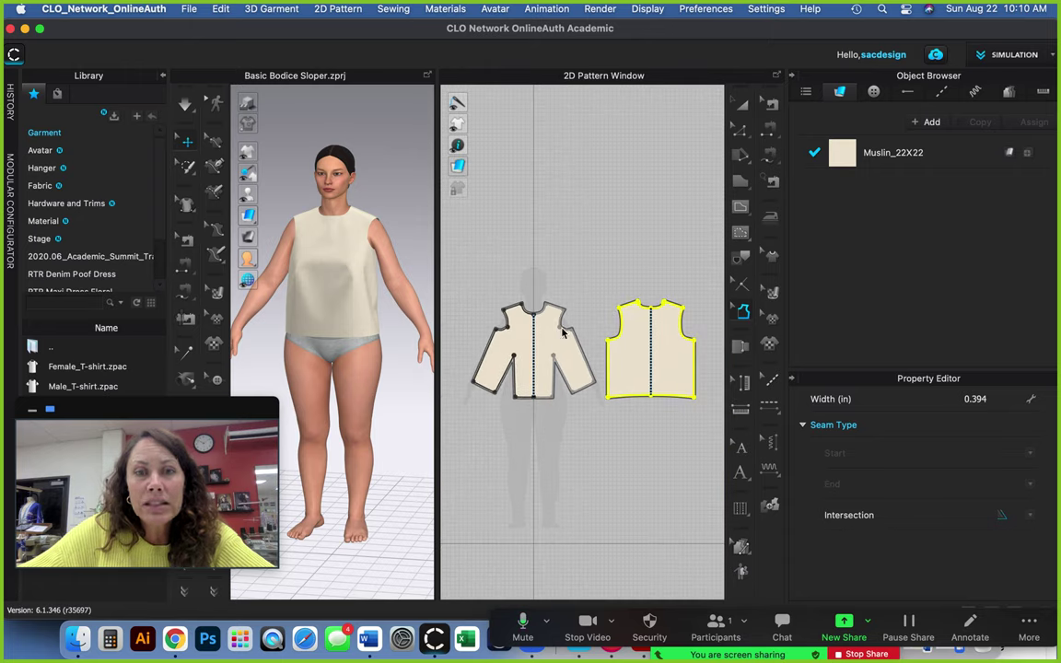
# - Select both bodice seam allowances and change their width from 0.394 in to 0.5 in
pyautogui.click(550, 451)
pyautogui.click(498, 354)
pyautogui.moveTo(459, 265); pyautogui.dragTo(715, 429)
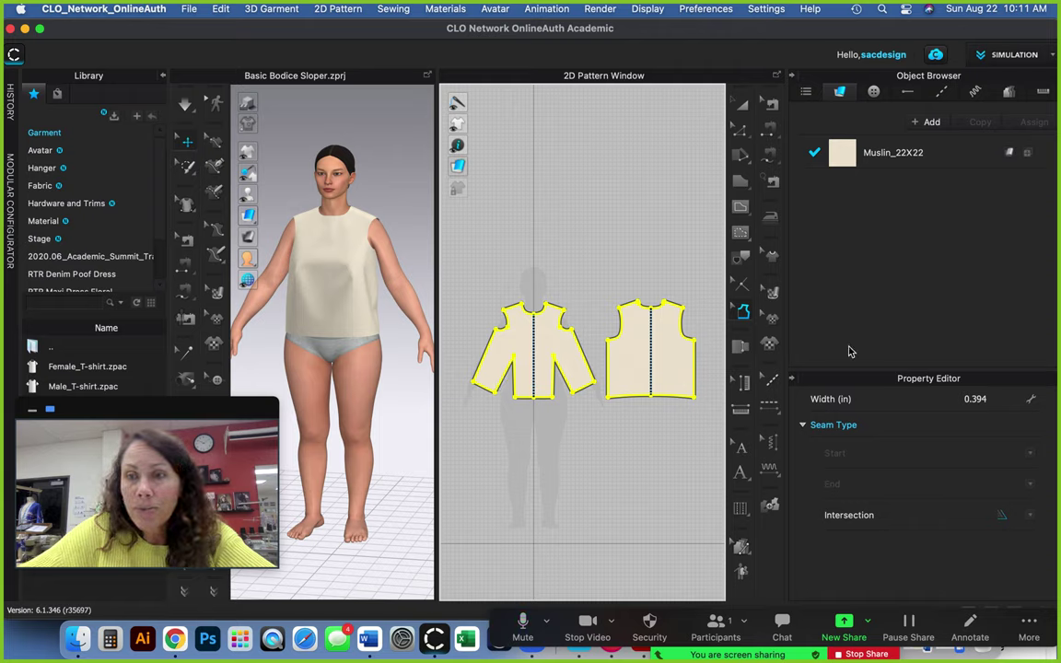
pyautogui.click(992, 399)
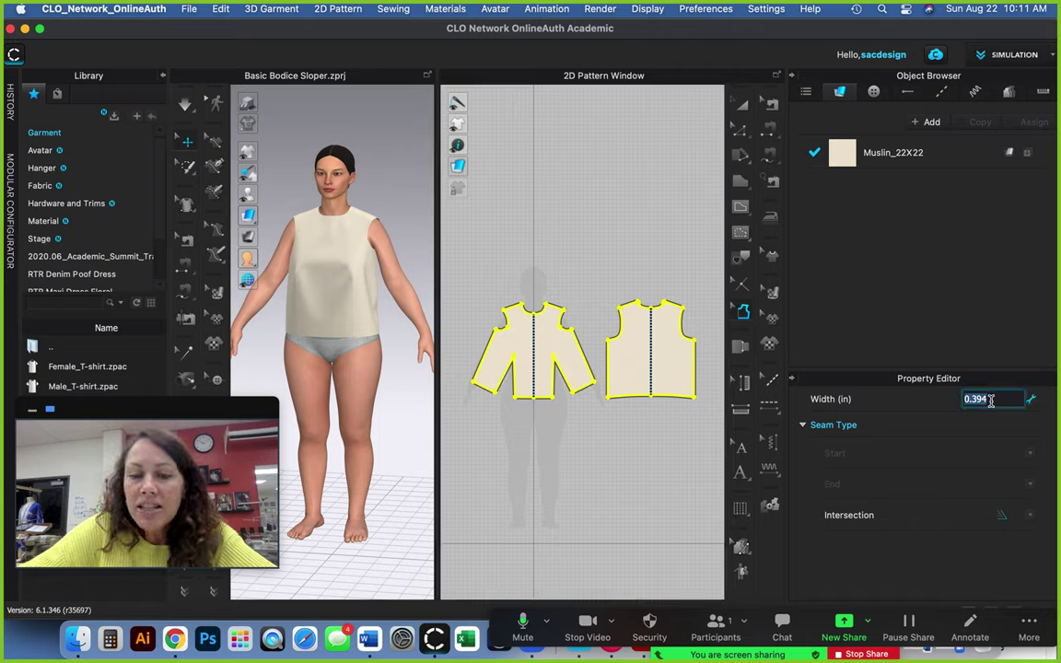
pyautogui.press('BackSpace')
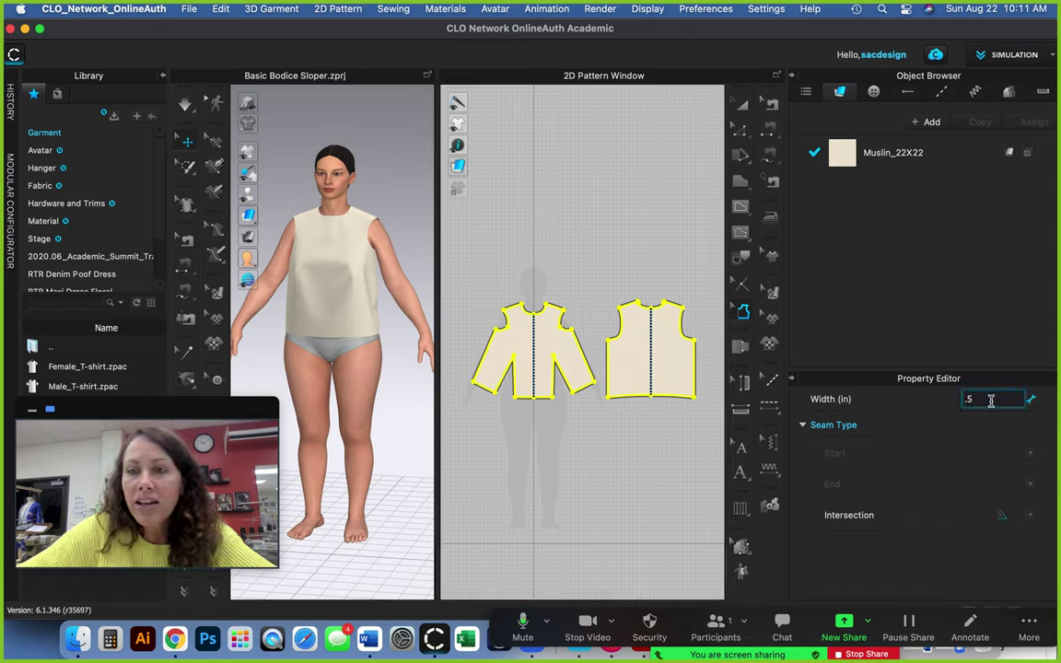
pyautogui.press('Return')
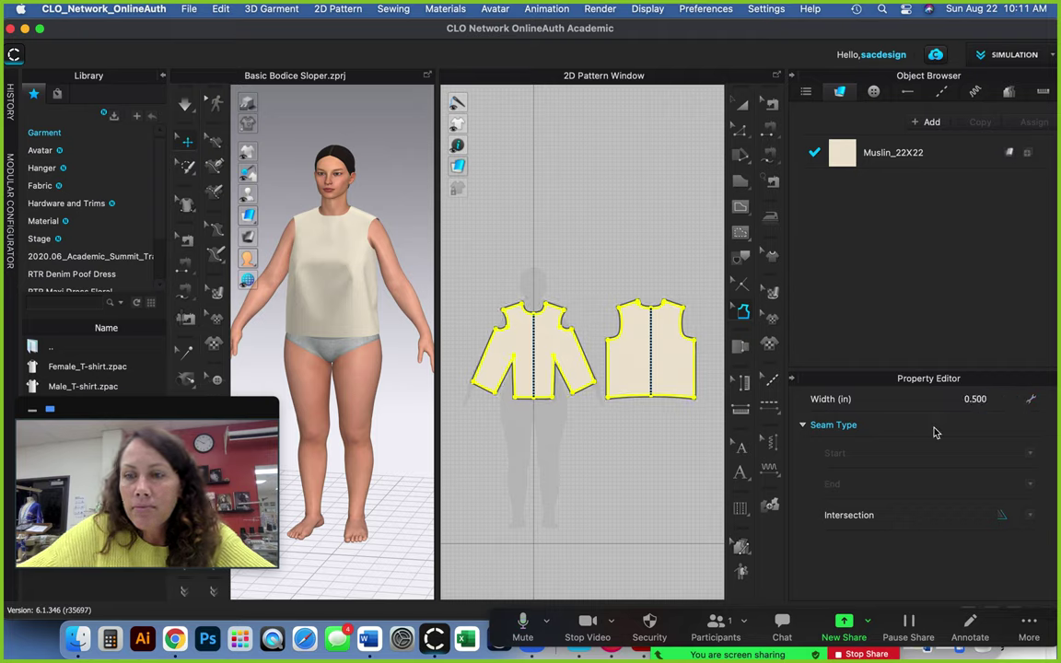
pyautogui.scroll(8, 533, 334)
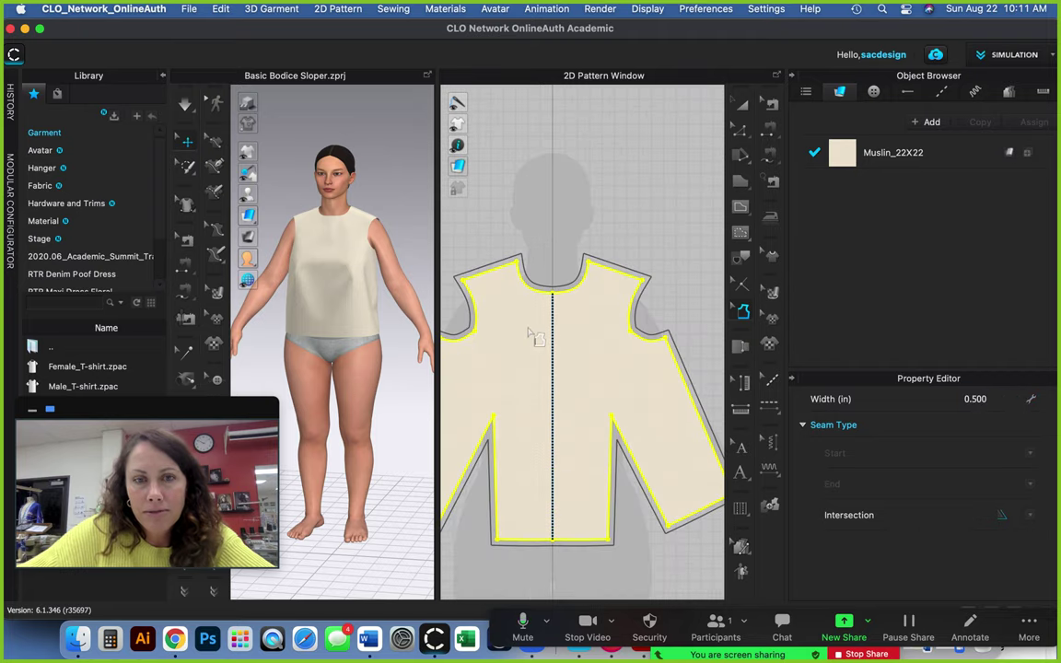
pyautogui.scroll(-4, 626, 348)
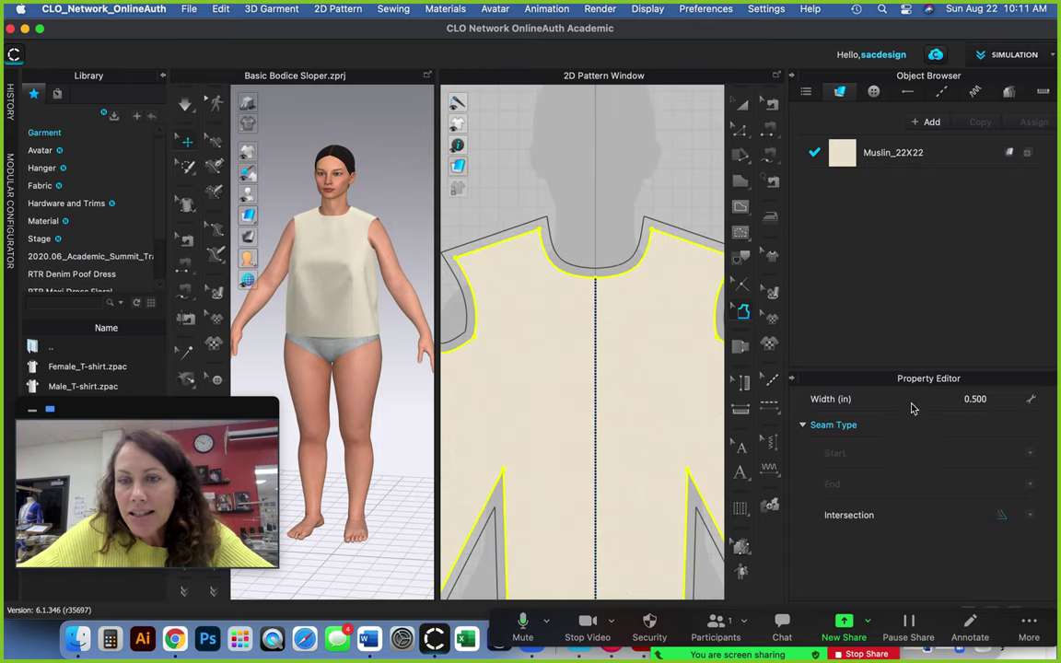
pyautogui.scroll(-5, 590, 368)
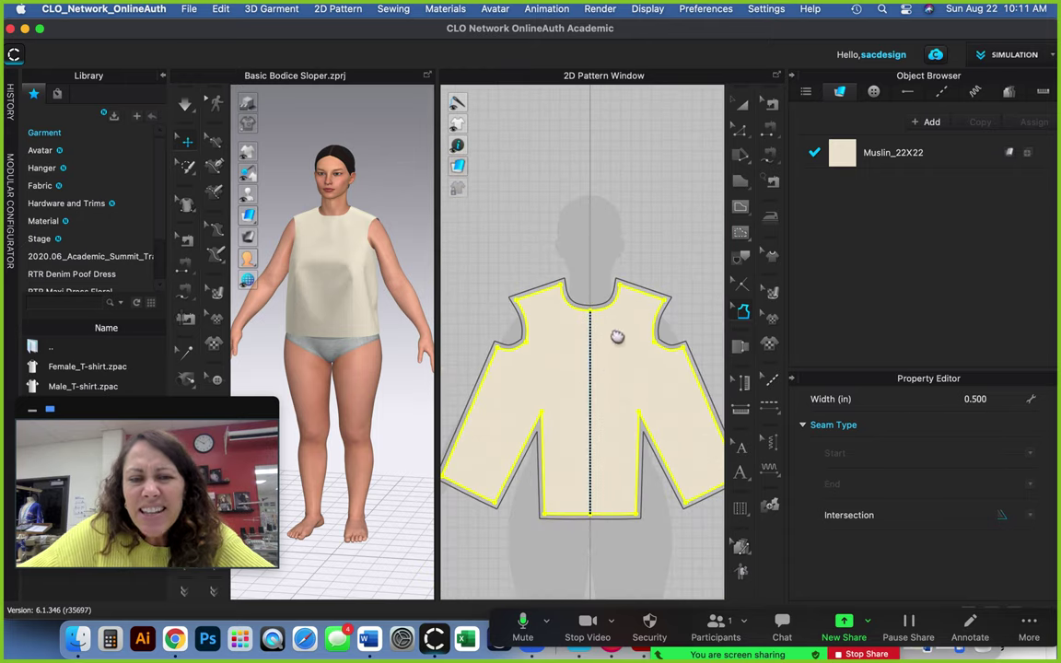
# - Set the sleeve hem and bodice hem allowances of the first piece to 1 in
pyautogui.moveTo(616, 335); pyautogui.dragTo(630, 285, button='right')
pyautogui.click(515, 439)
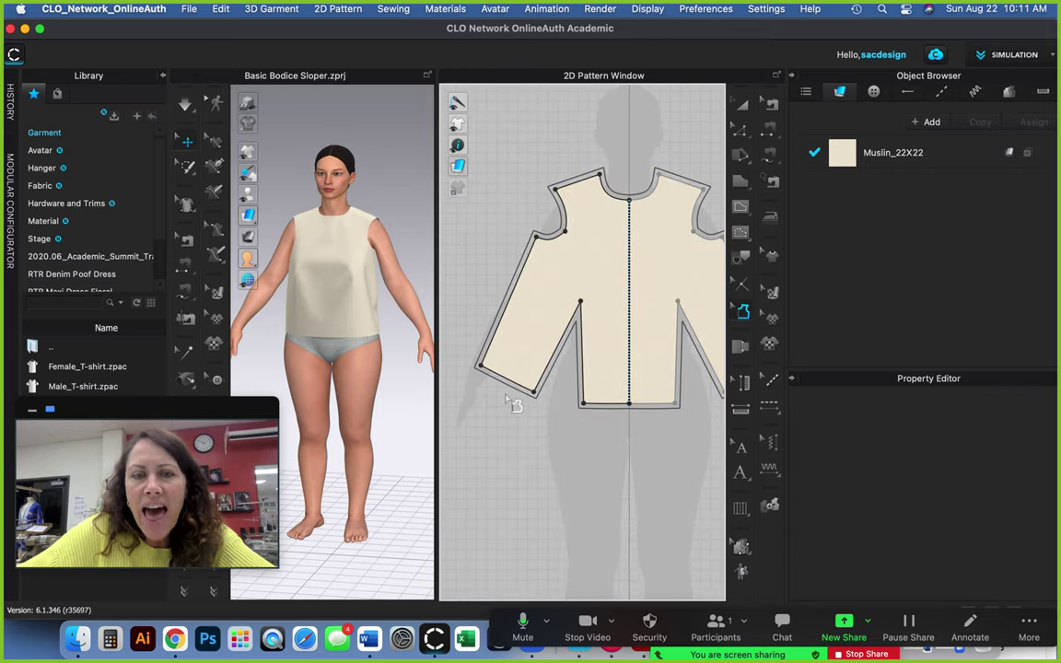
pyautogui.click(505, 379)
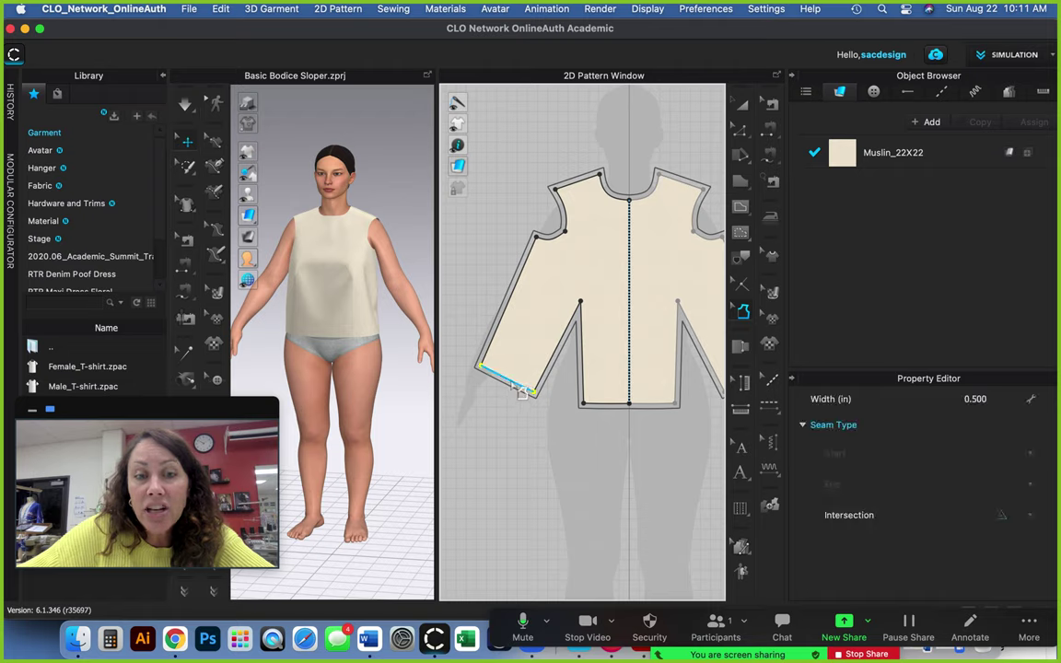
pyautogui.click(515, 387)
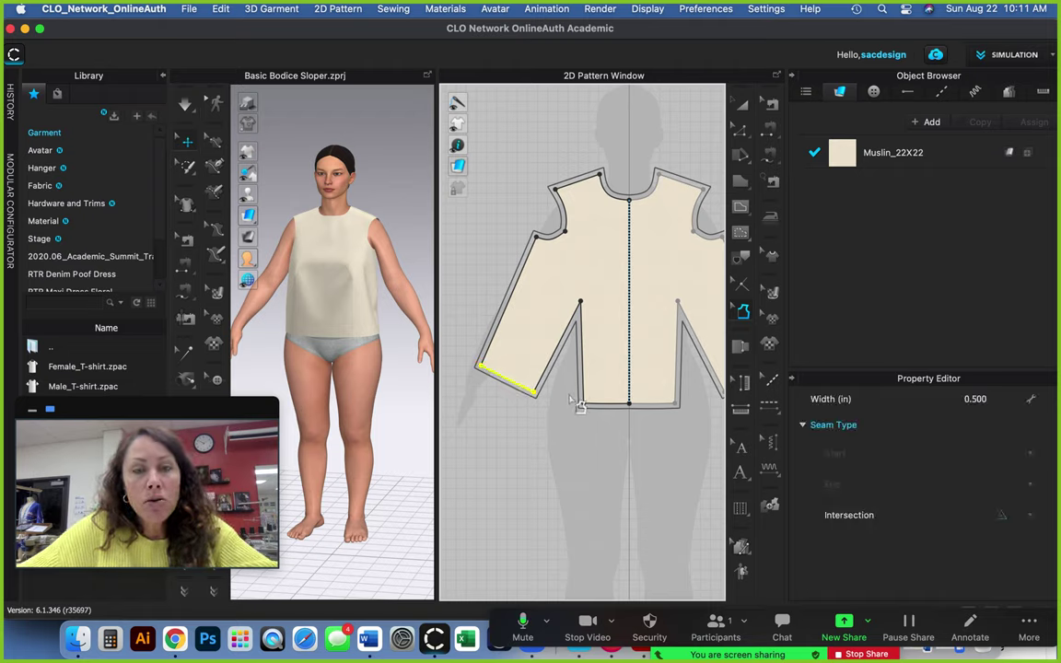
pyautogui.keyDown('shift'); pyautogui.click(604, 403); pyautogui.keyUp('shift')
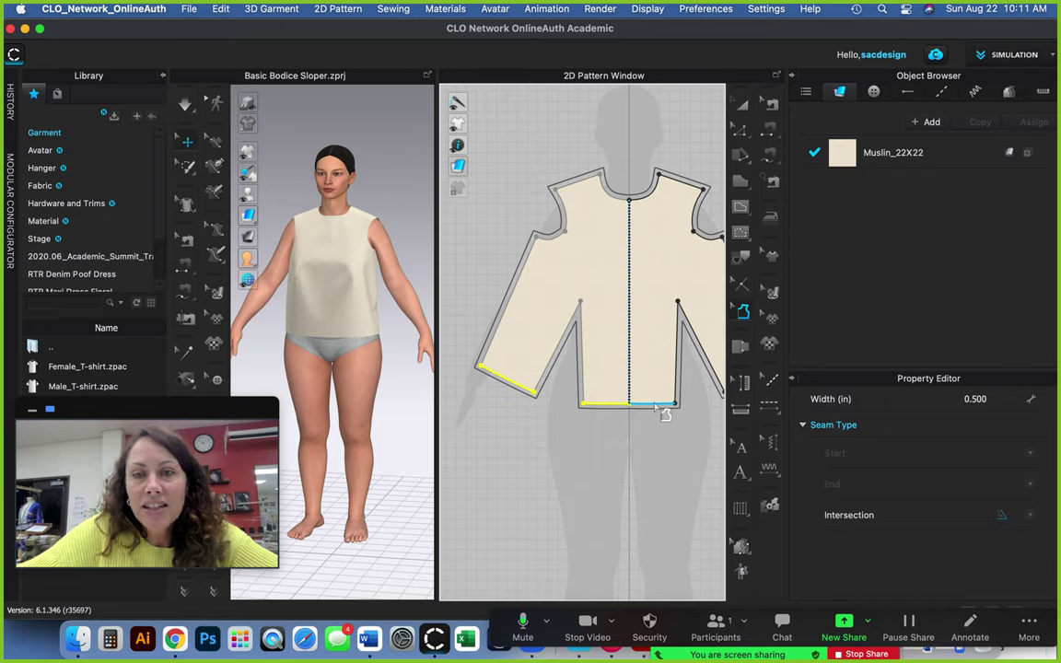
pyautogui.click(994, 399)
pyautogui.write('1')
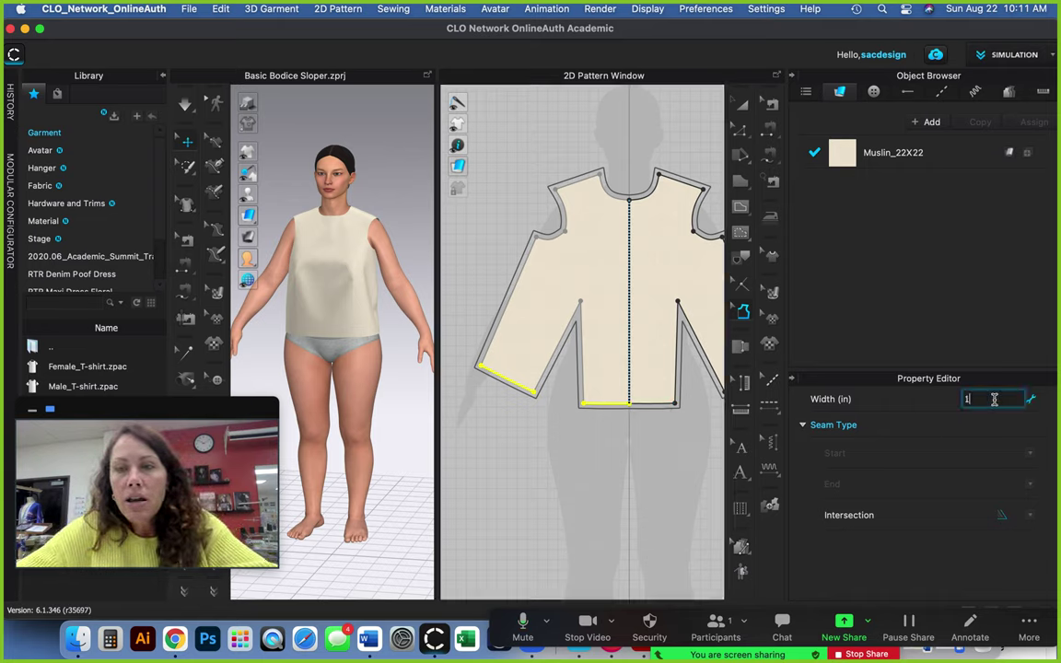
pyautogui.press('Return')
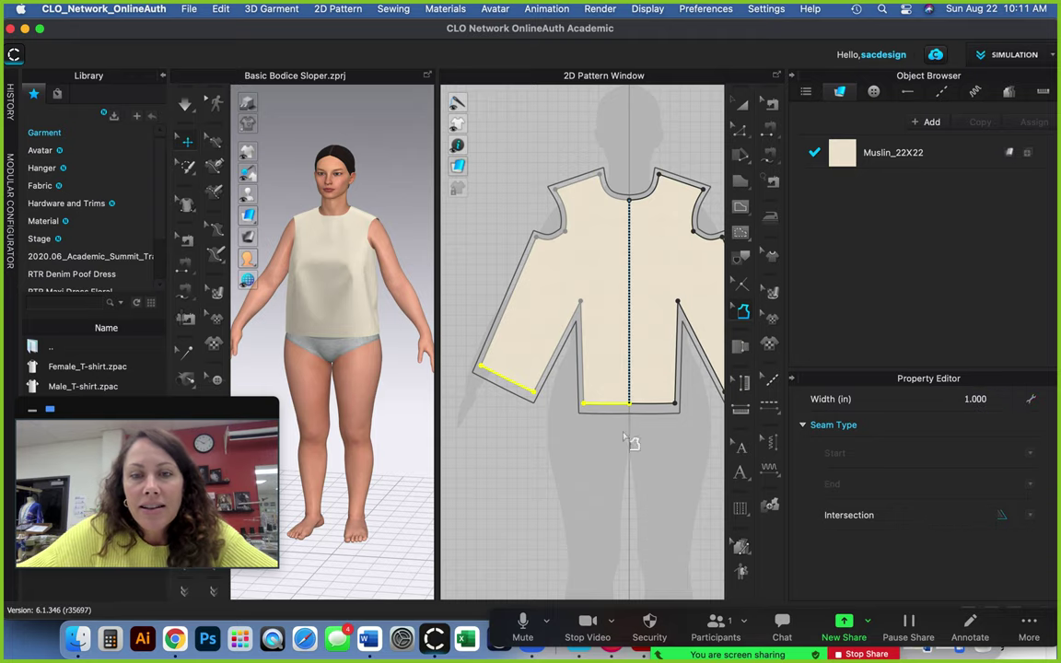
# - Set the other bodice piece's bottom hem allowance to 1 in
pyautogui.hscroll(5, 562, 403)
pyautogui.scroll(-2, 562, 402)
pyautogui.hscroll(7, 524, 393)
pyautogui.scroll(2, 524, 393)
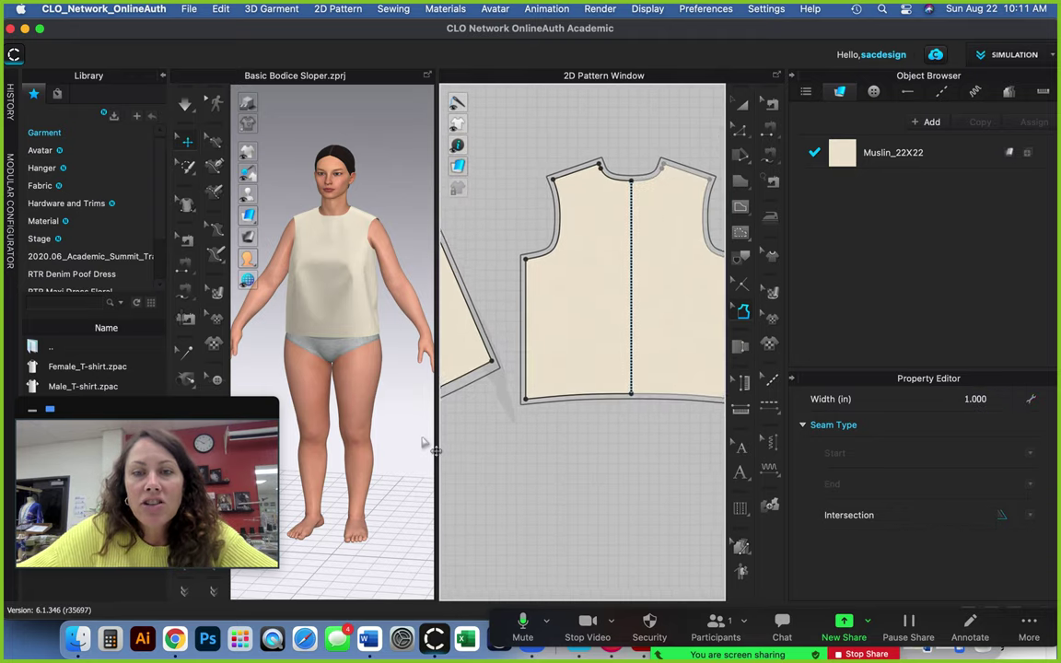
pyautogui.click(564, 395)
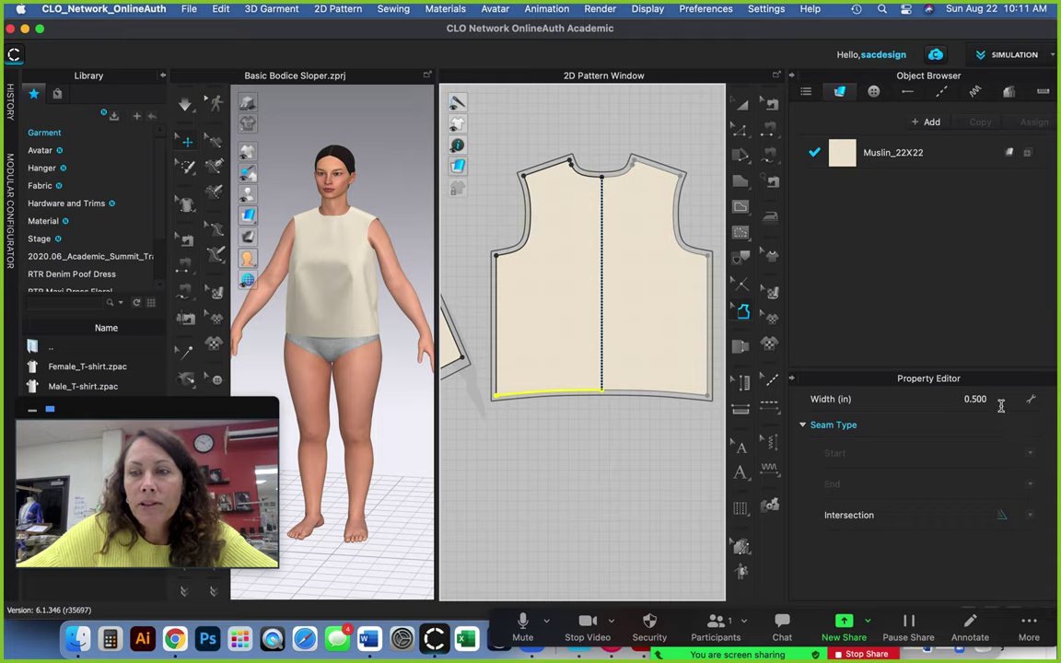
pyautogui.click(993, 399)
pyautogui.write('1')
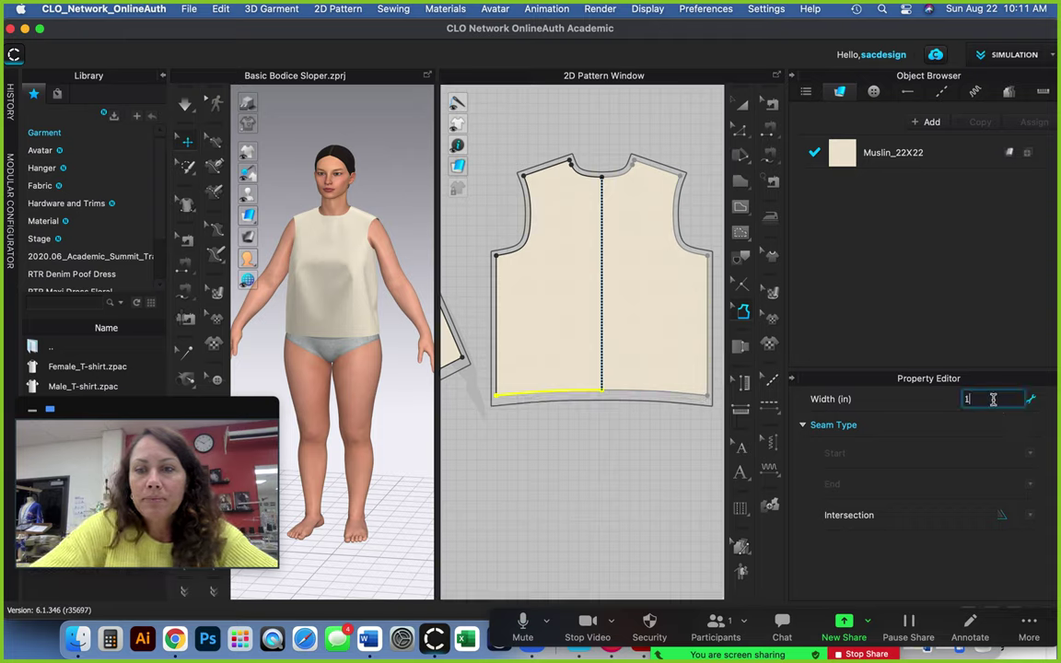
pyautogui.press('Return')
pyautogui.hscroll(-10, 575, 451)
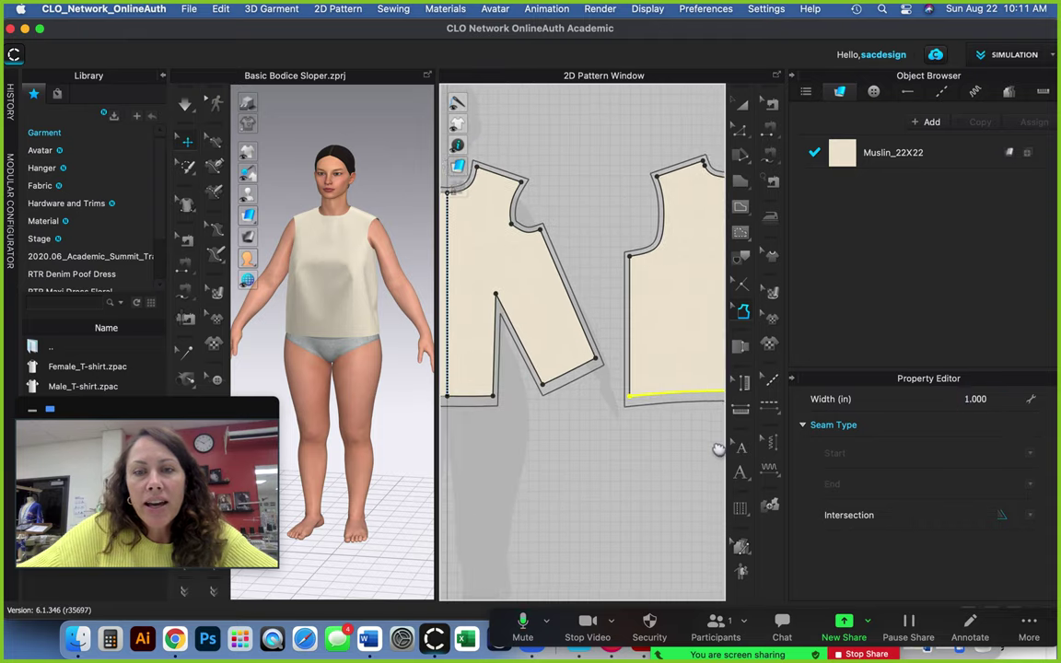
pyautogui.scroll(-3, 553, 433)
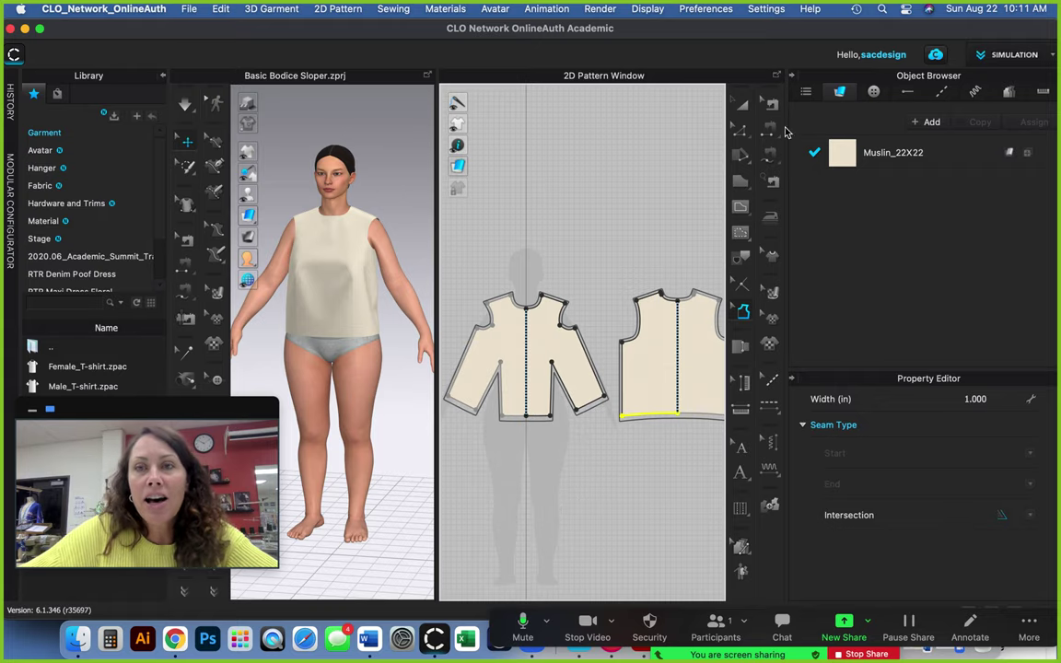
# - Collapse the Object Browser and Property Editor panels into side tabs
pyautogui.click(790, 76)
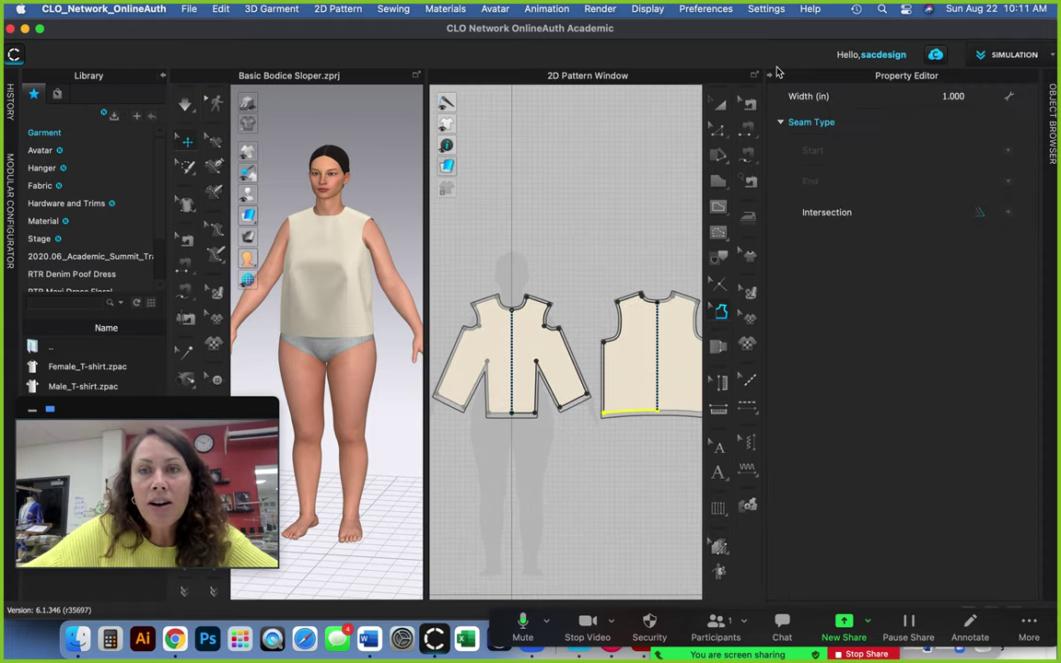
pyautogui.click(770, 77)
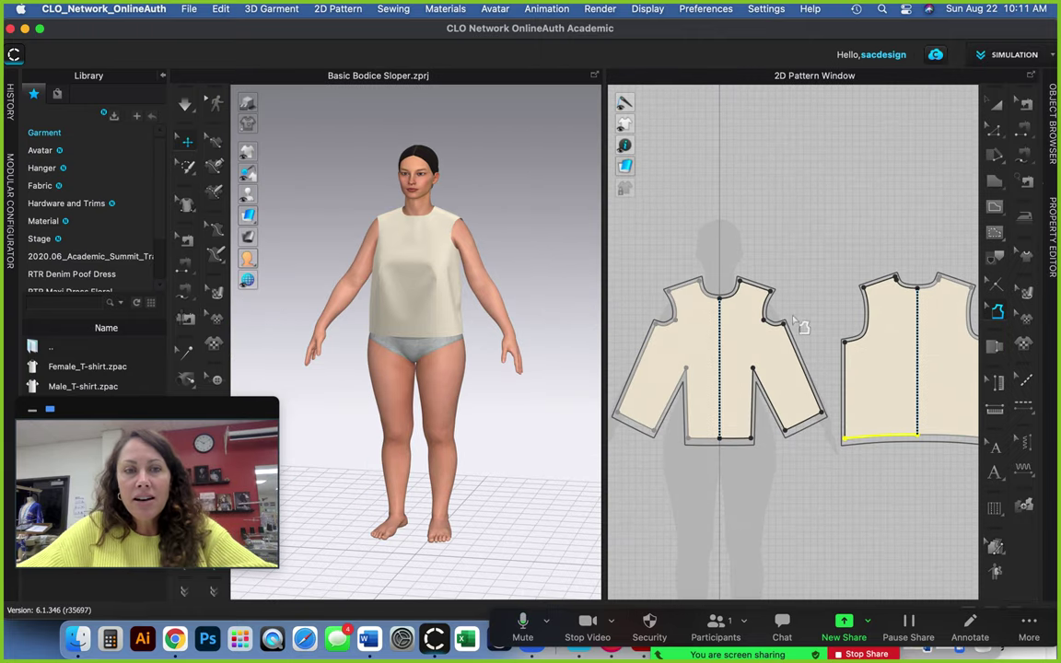
pyautogui.moveTo(659, 273); pyautogui.dragTo(599, 227, button='right')
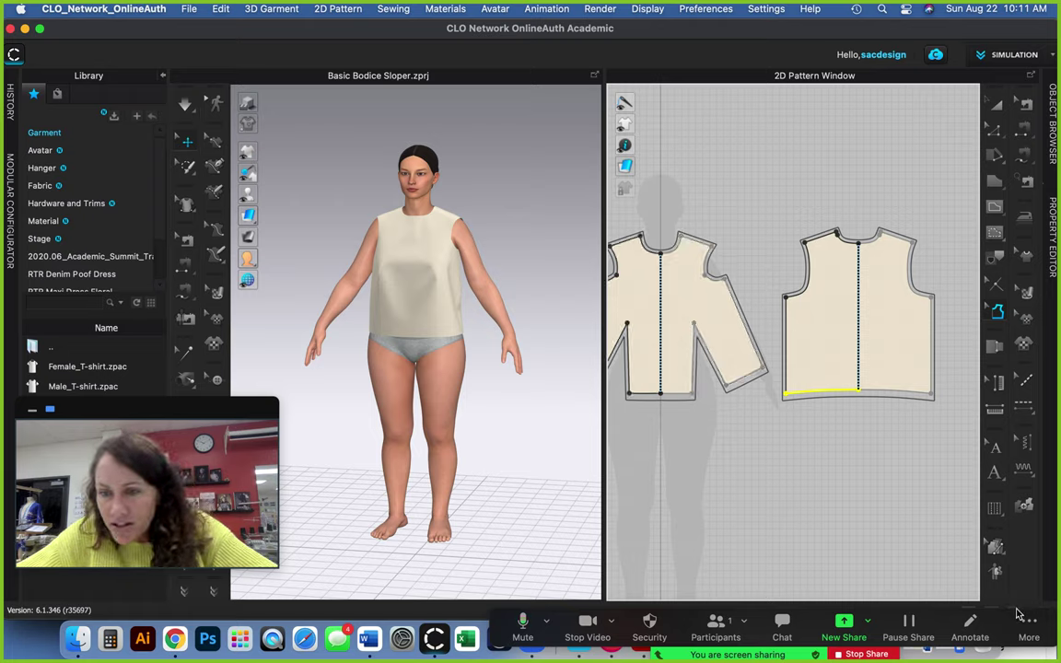
# - Switch the workspace to show only the 2D Pattern Window
pyautogui.moveTo(500, 597); pyautogui.dragTo(41, 590)
pyautogui.hotkey('ctrl', 'Up')
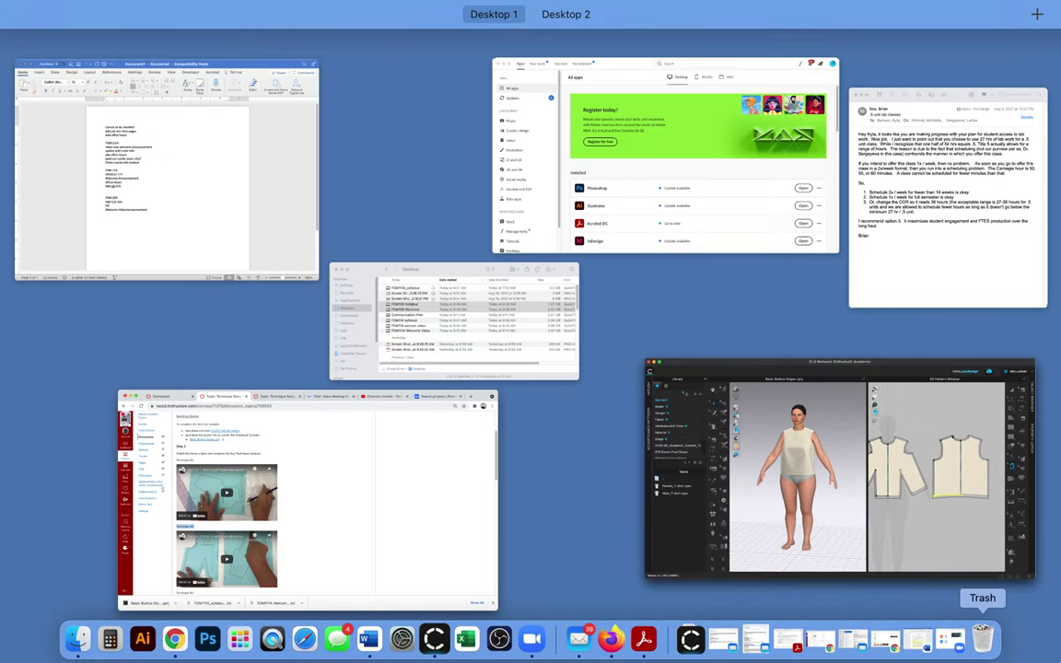
pyautogui.press('Escape')
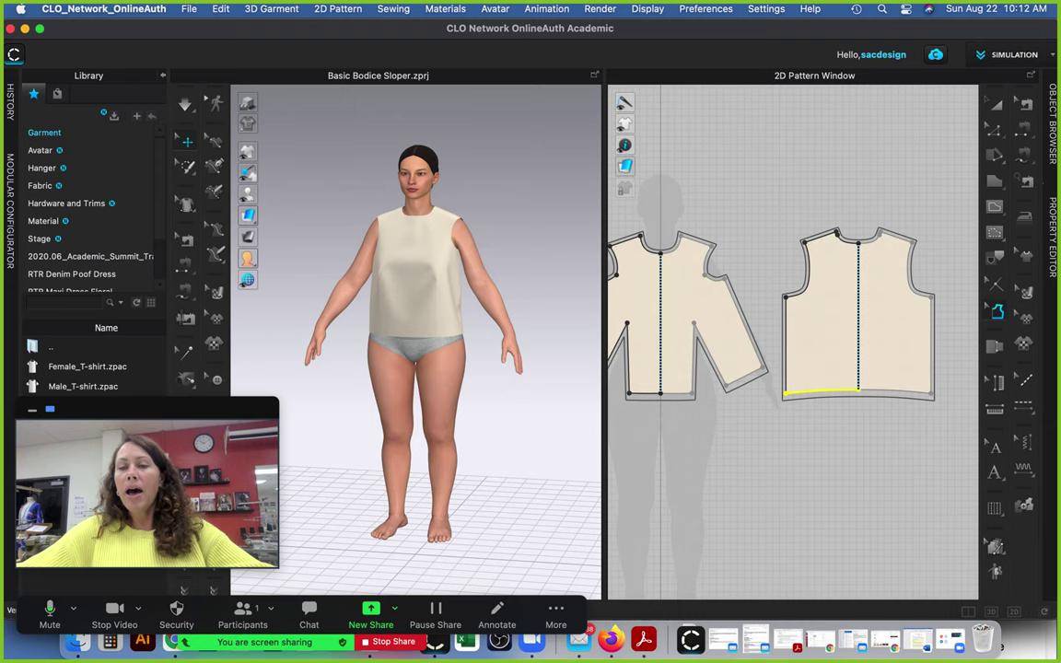
pyautogui.click(1020, 617)
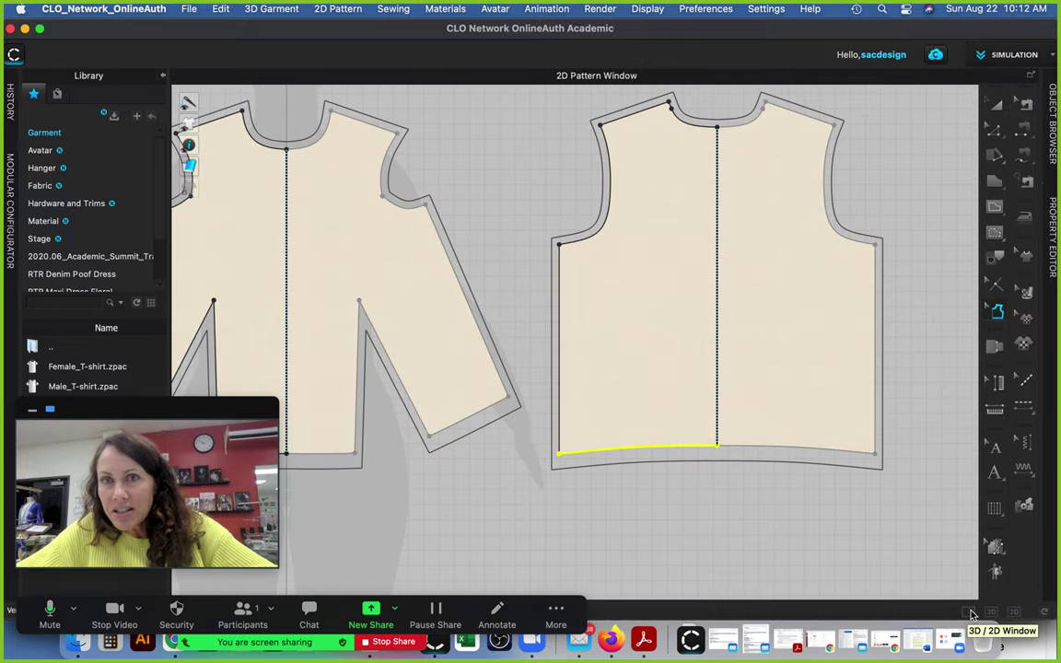
# - Zoom out and clear the hem selection so both bodice pieces and allowances are fully visible
pyautogui.scroll(-3, 797, 505)
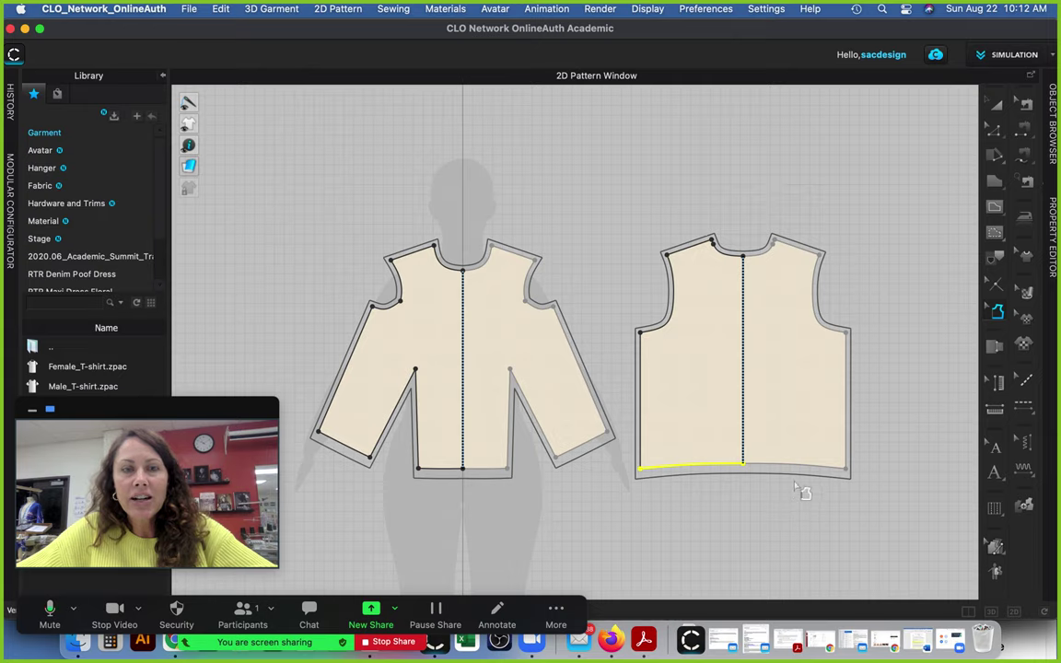
pyautogui.click(881, 489)
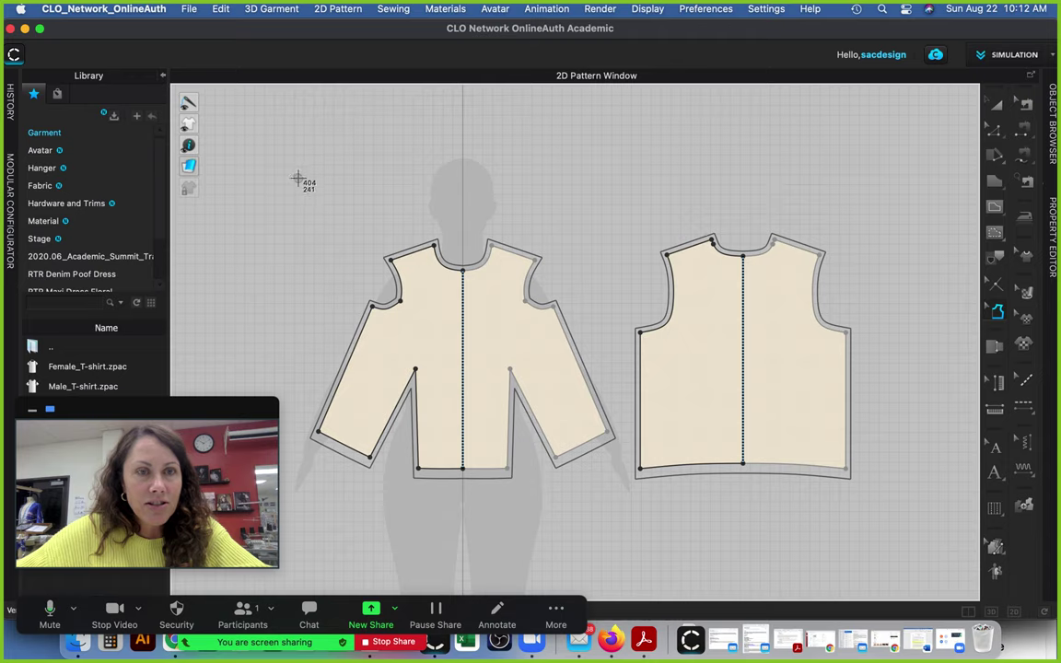
pyautogui.moveTo(287, 175); pyautogui.dragTo(890, 536)
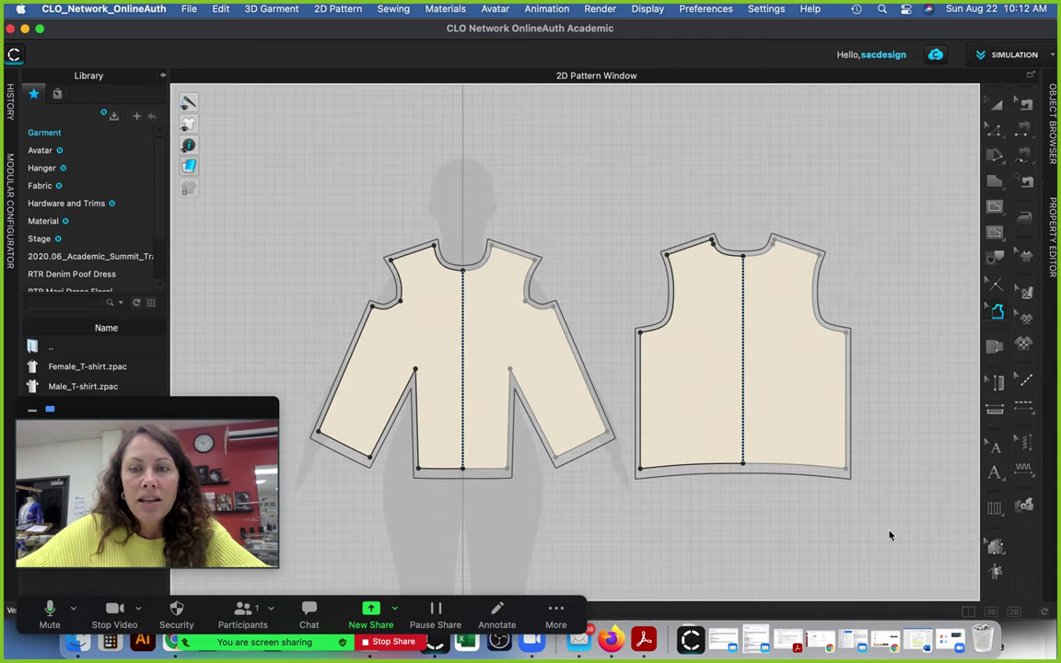